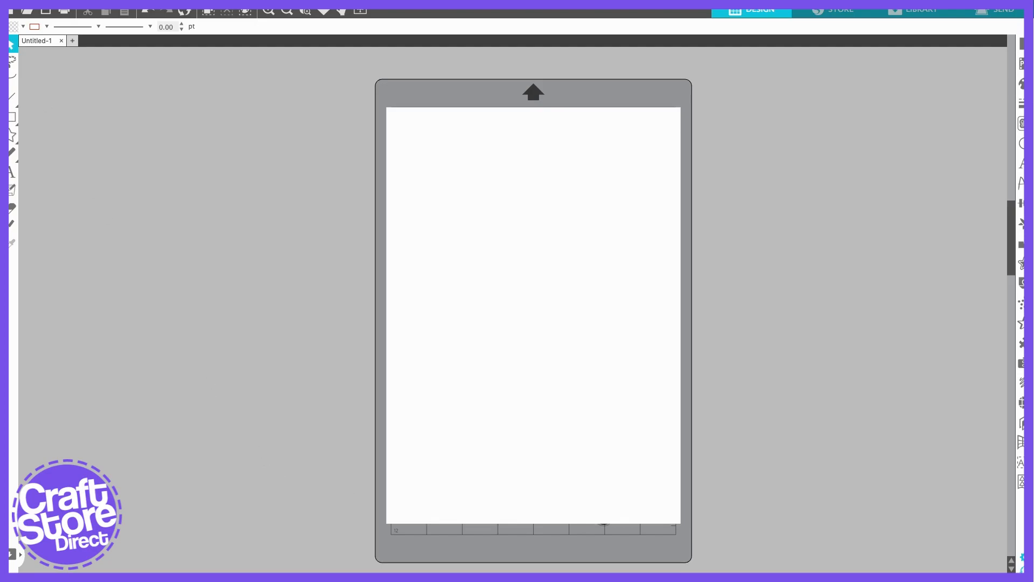
- Examine the options for saving the design to the hard drive, including the My Designs folder, without saving anything
{"action": "left_click", "coordinate": [50, 14]}
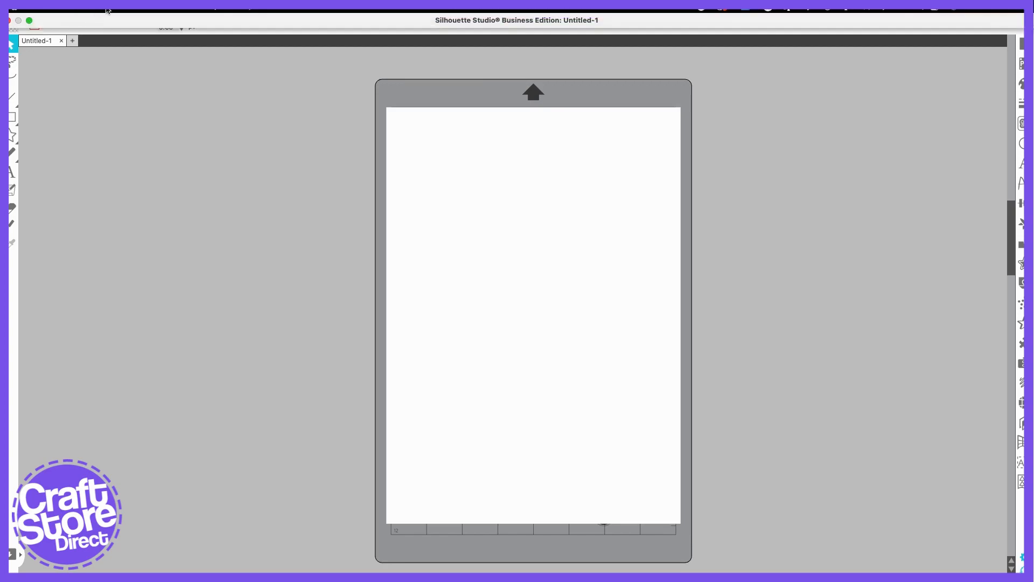
{"action": "left_click", "coordinate": [106, 11]}
{"action": "mouse_move", "coordinate": [120, 112]}
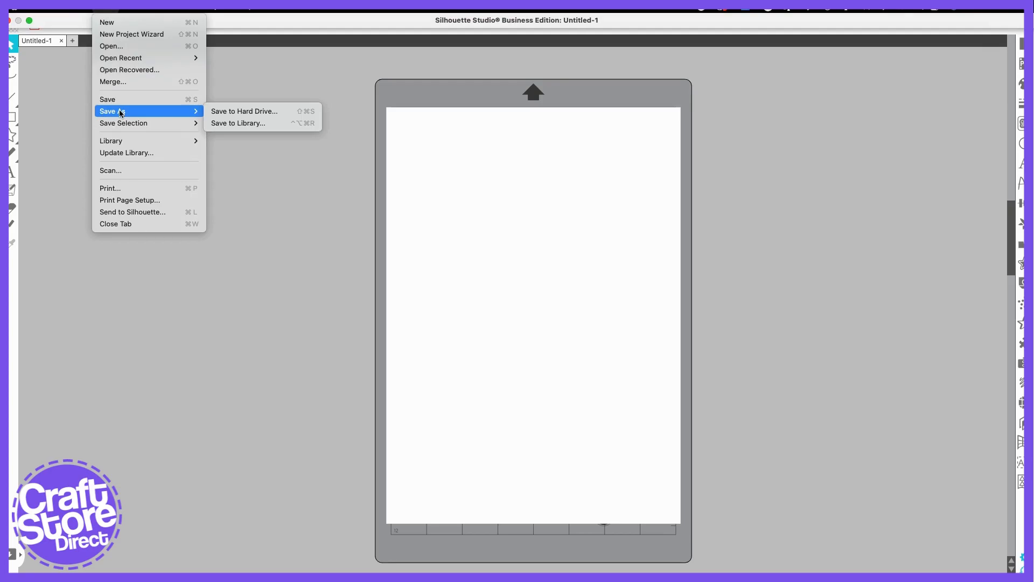
{"action": "left_click", "coordinate": [225, 112]}
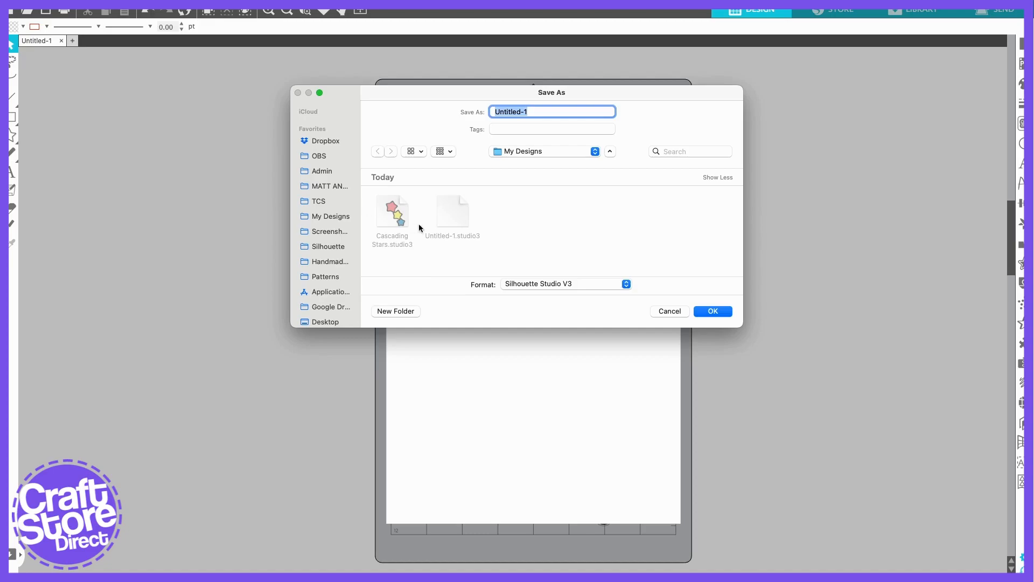
{"action": "left_click", "coordinate": [461, 225]}
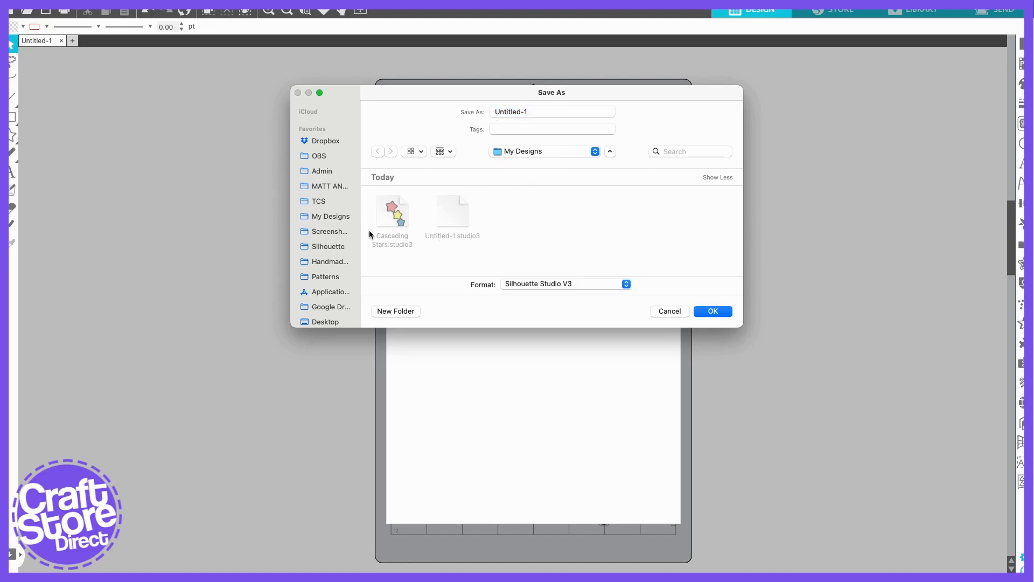
{"action": "left_click", "coordinate": [676, 314]}
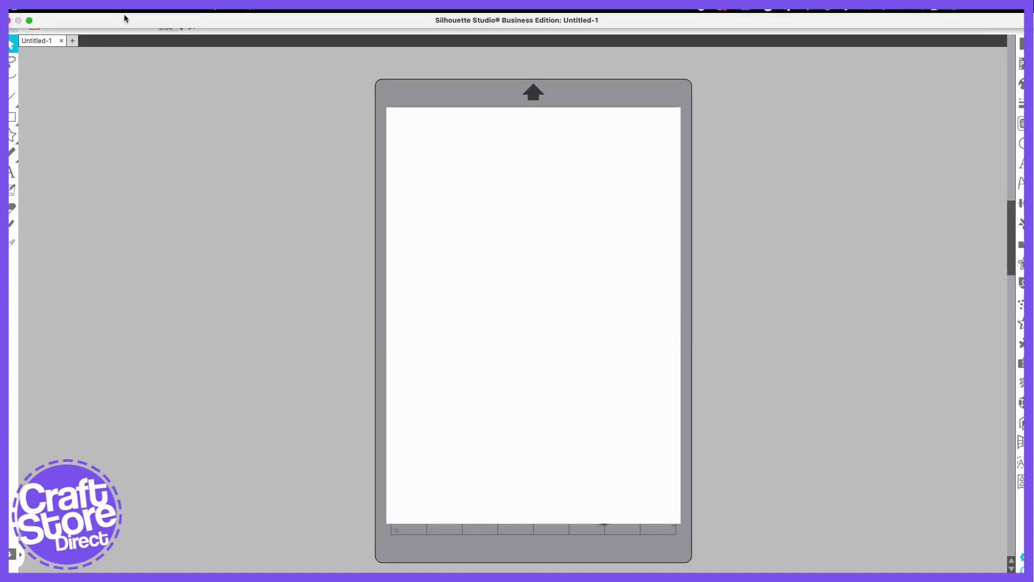
{"action": "left_click", "coordinate": [113, 10]}
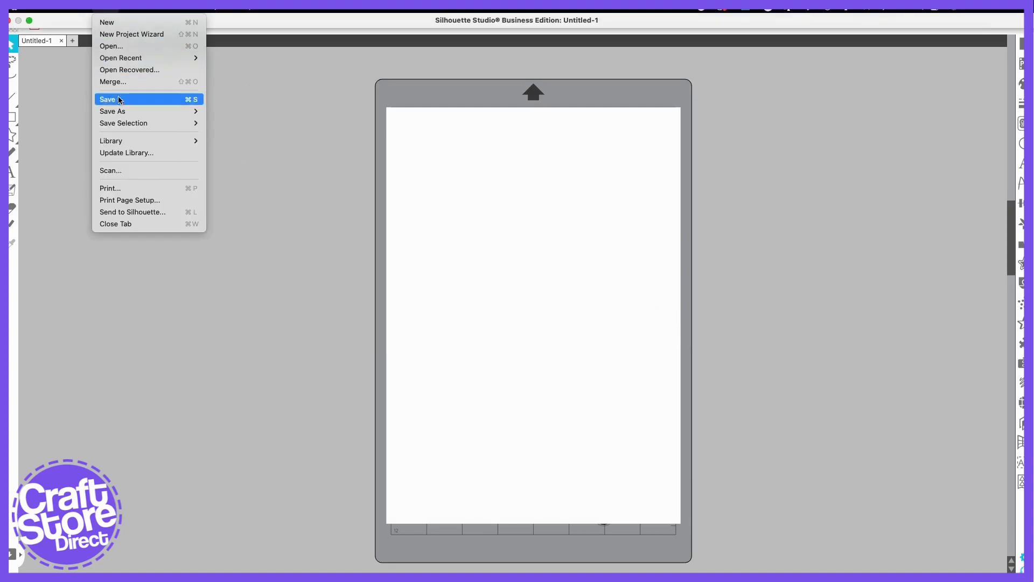
{"action": "mouse_move", "coordinate": [162, 122]}
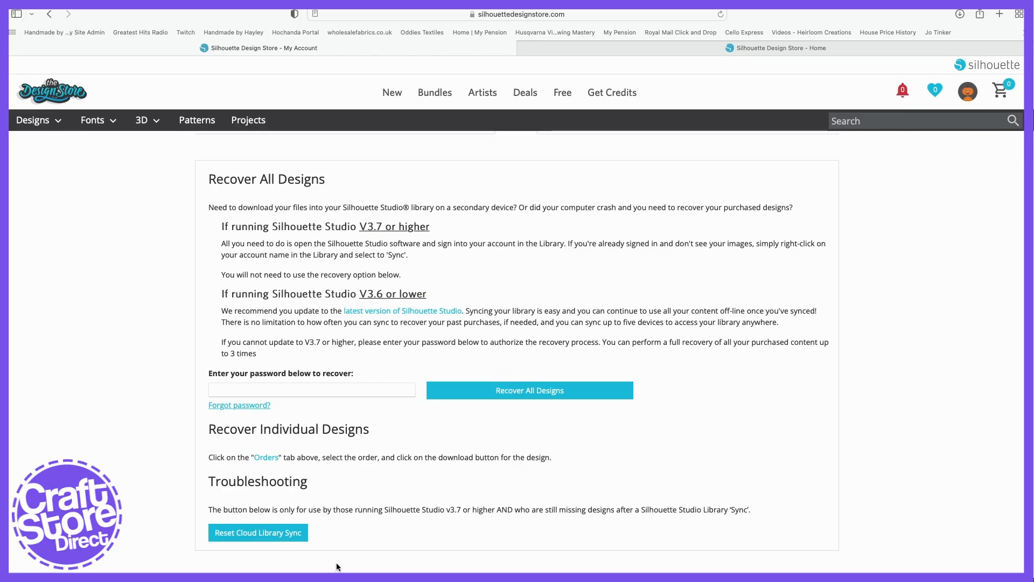
- Switch to Silhouette Studio, view the location dialog of Library Export, and close it without exporting
{"action": "mouse_move", "coordinate": [515, 568]}
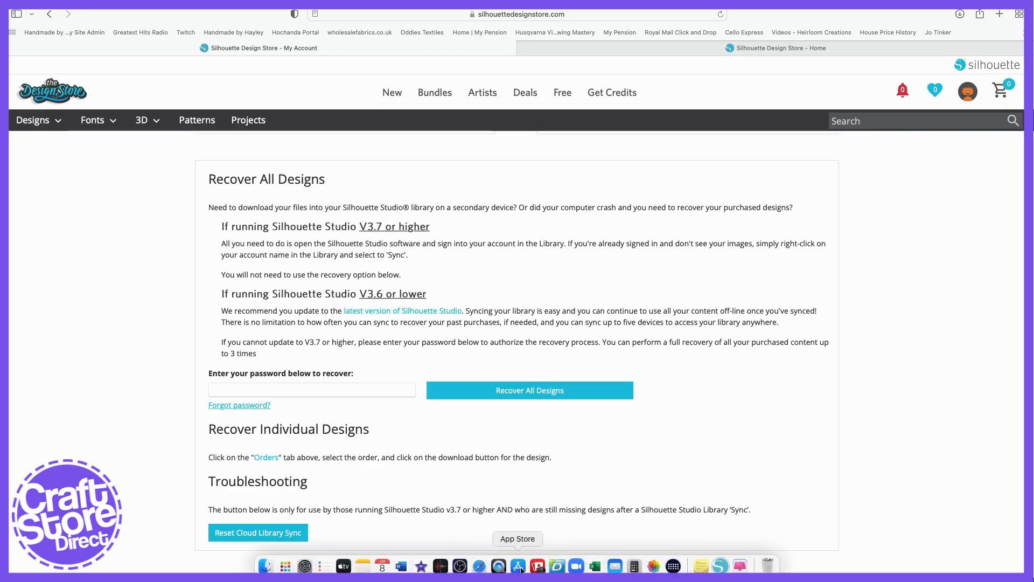
{"action": "left_click", "coordinate": [721, 566]}
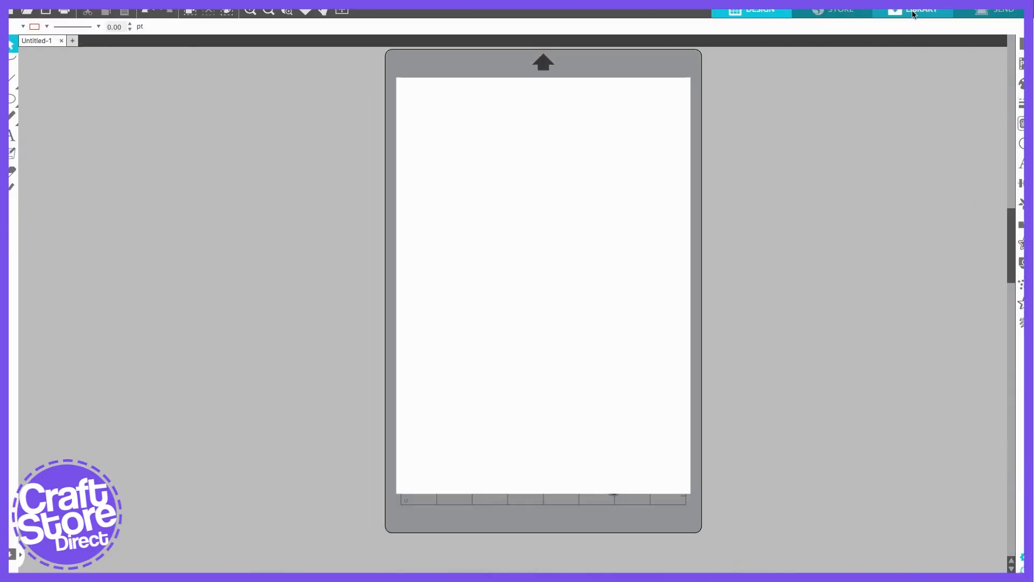
{"action": "left_click", "coordinate": [914, 14]}
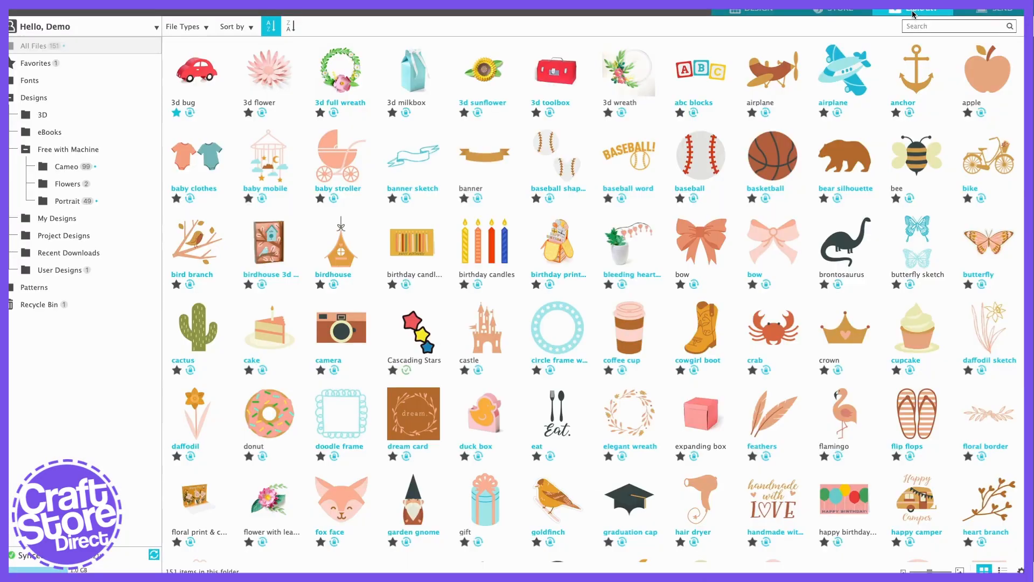
{"action": "left_click", "coordinate": [66, 28]}
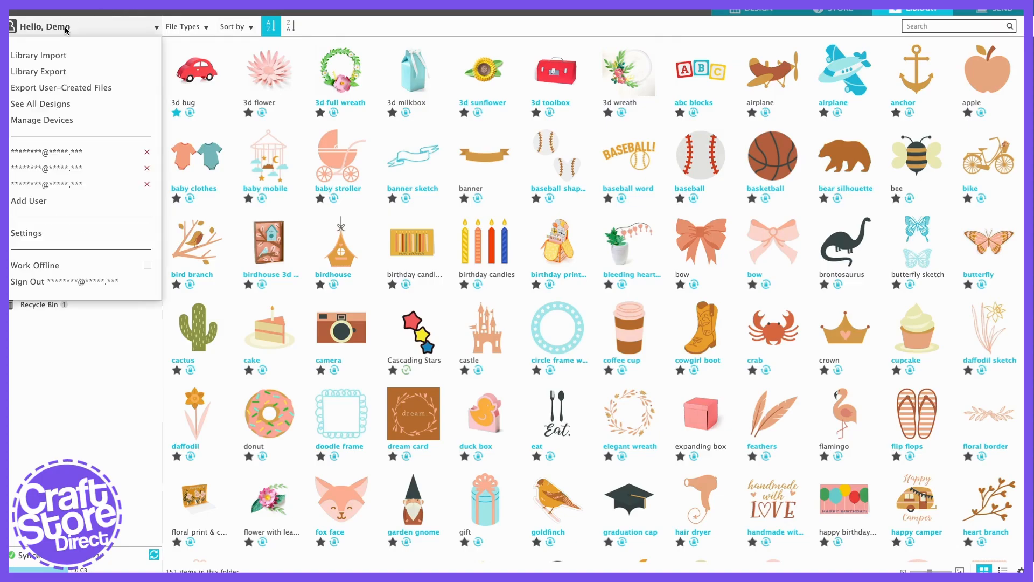
{"action": "left_click", "coordinate": [51, 73]}
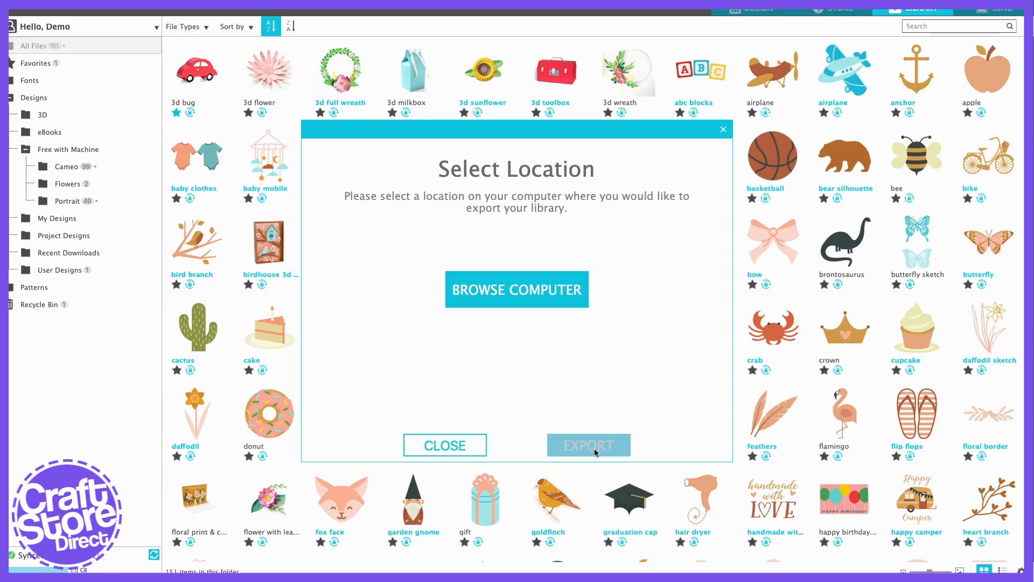
{"action": "left_click", "coordinate": [762, 9]}
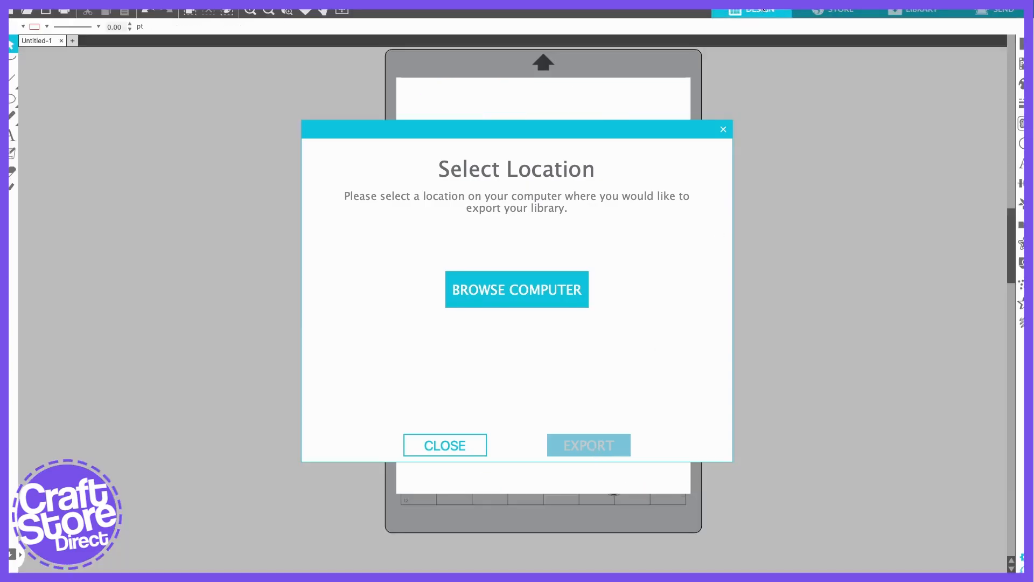
{"action": "left_click", "coordinate": [723, 129]}
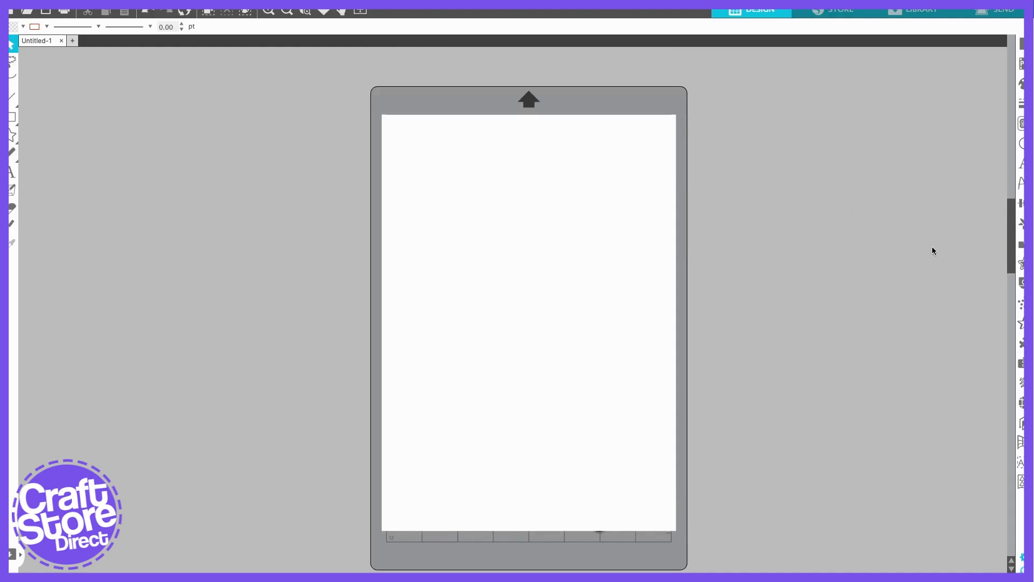
- View all files stored in the library and return to the blank design page
{"action": "left_click", "coordinate": [915, 13]}
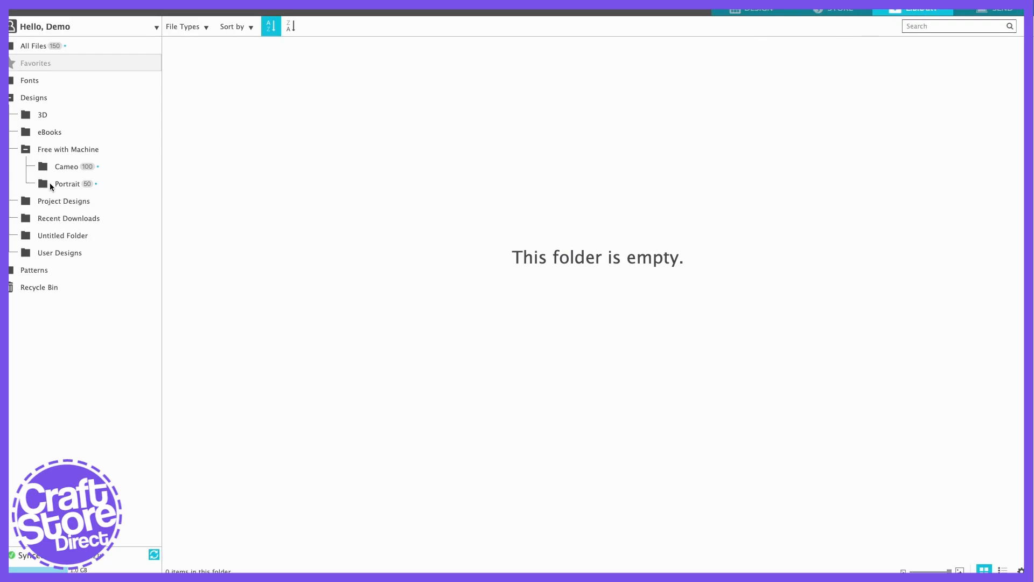
{"action": "left_click", "coordinate": [30, 48]}
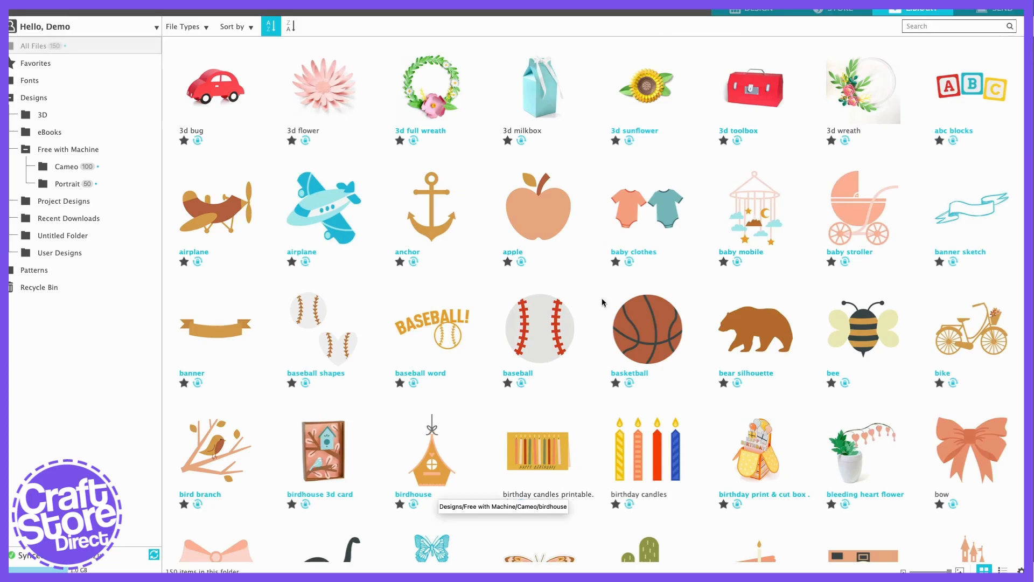
{"action": "left_click", "coordinate": [757, 13]}
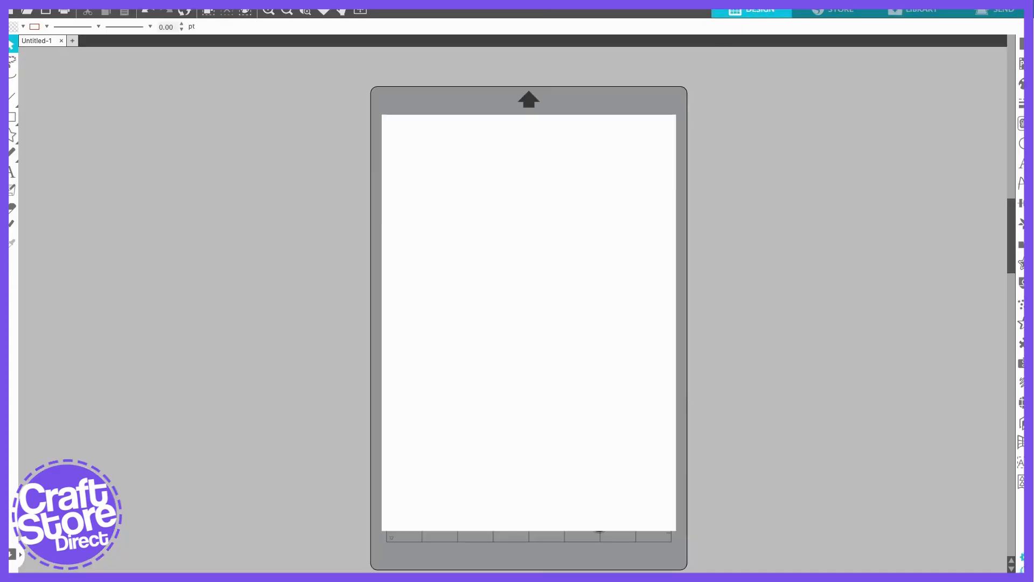
- Show the library alongside the design page in split view and widen the library area
{"action": "mouse_move", "coordinate": [16, 571]}
{"action": "left_click", "coordinate": [21, 555]}
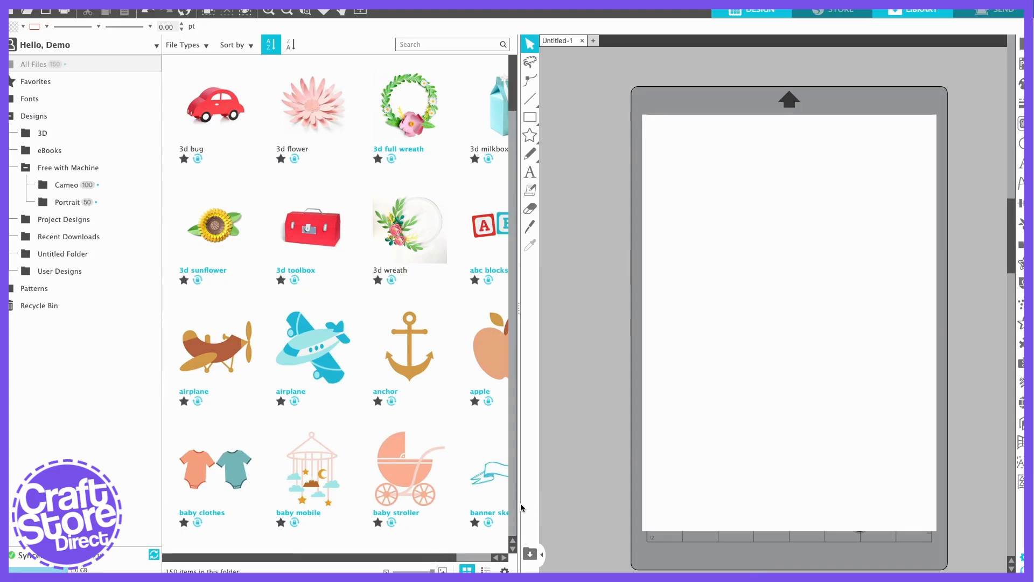
{"action": "left_click_drag", "start_coordinate": [521, 506], "coordinate": [690, 510]}
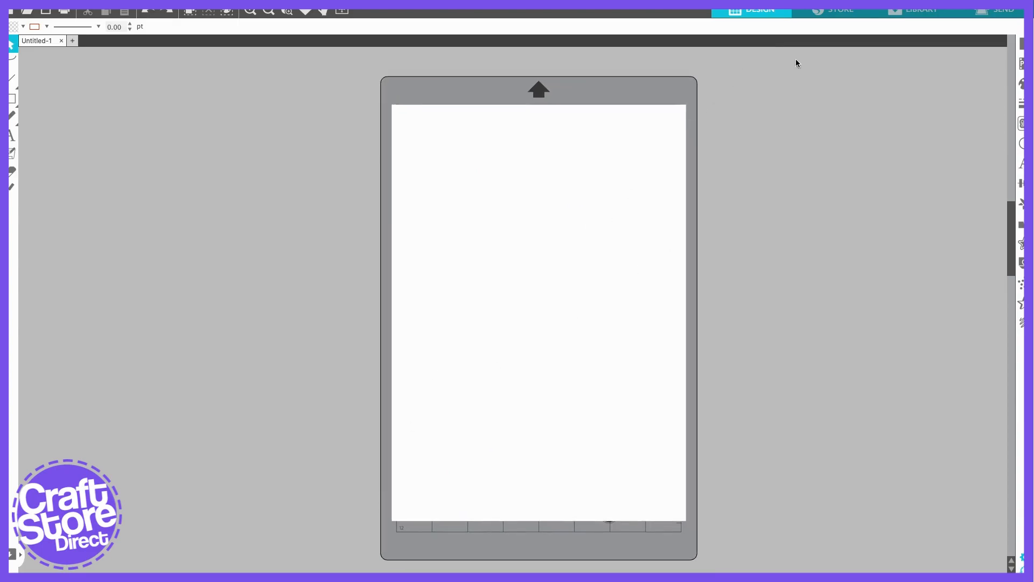
- Add the bee from the library's Cameo folder, scale it to about 11.89 × 9.52 cm and place it in the page's upper left
{"action": "left_click", "coordinate": [921, 12]}
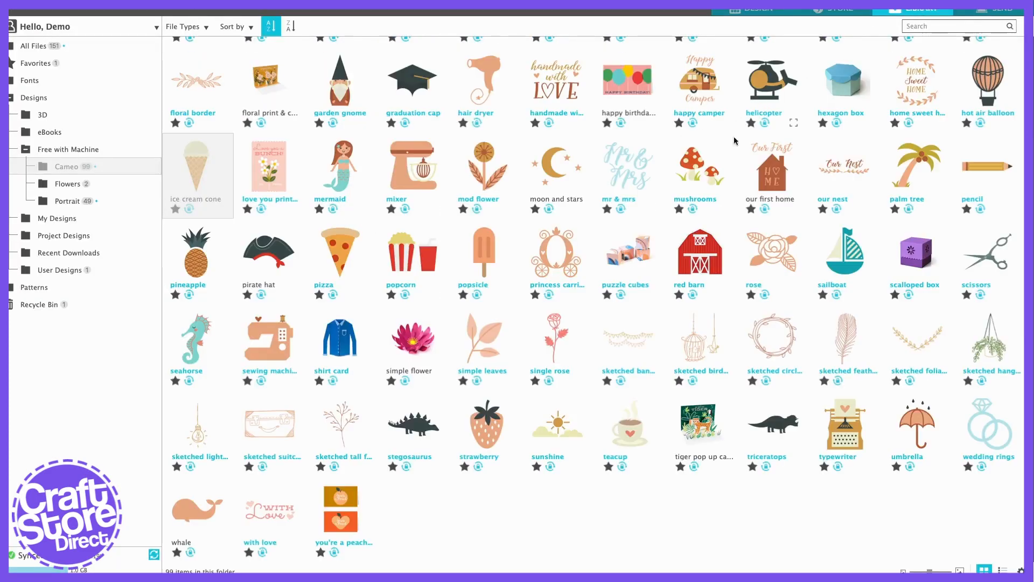
{"action": "scroll", "coordinate": [696, 184], "scroll_direction": "up", "scroll_amount": 5}
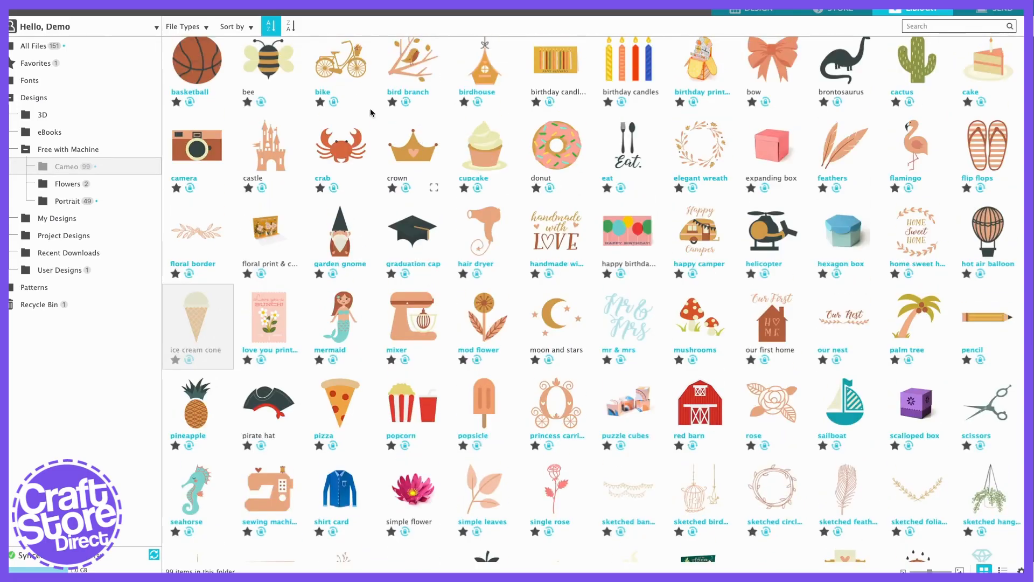
{"action": "double_click", "coordinate": [271, 124]}
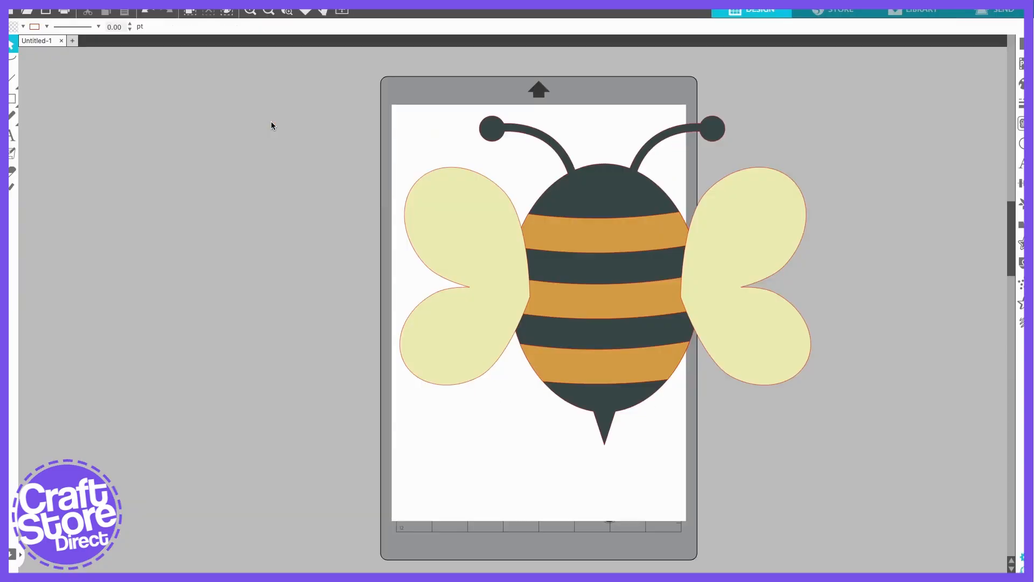
{"action": "left_click", "coordinate": [596, 266]}
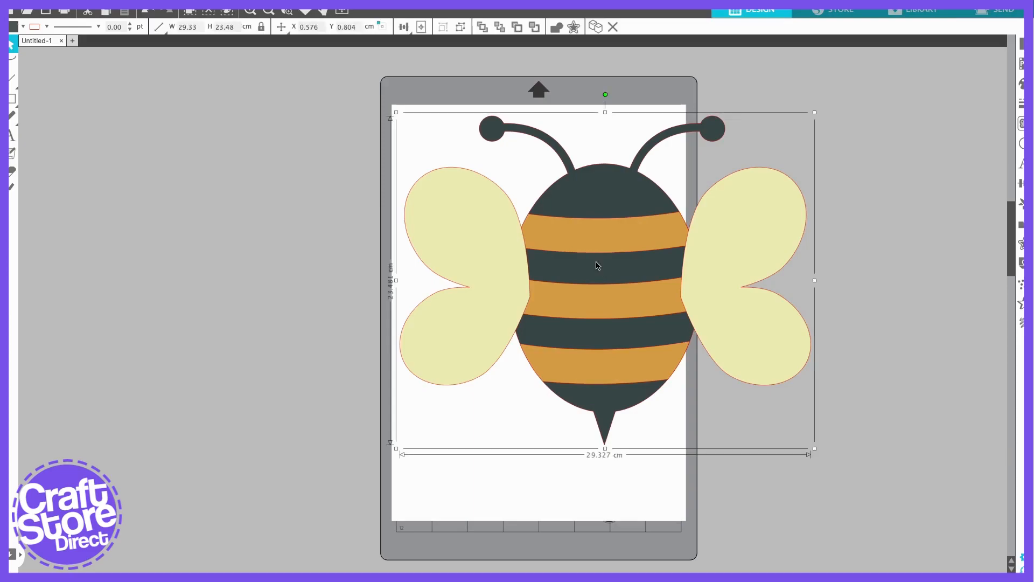
{"action": "left_click_drag", "start_coordinate": [815, 113], "coordinate": [570, 308]}
{"action": "left_click_drag", "start_coordinate": [512, 377], "coordinate": [519, 211]}
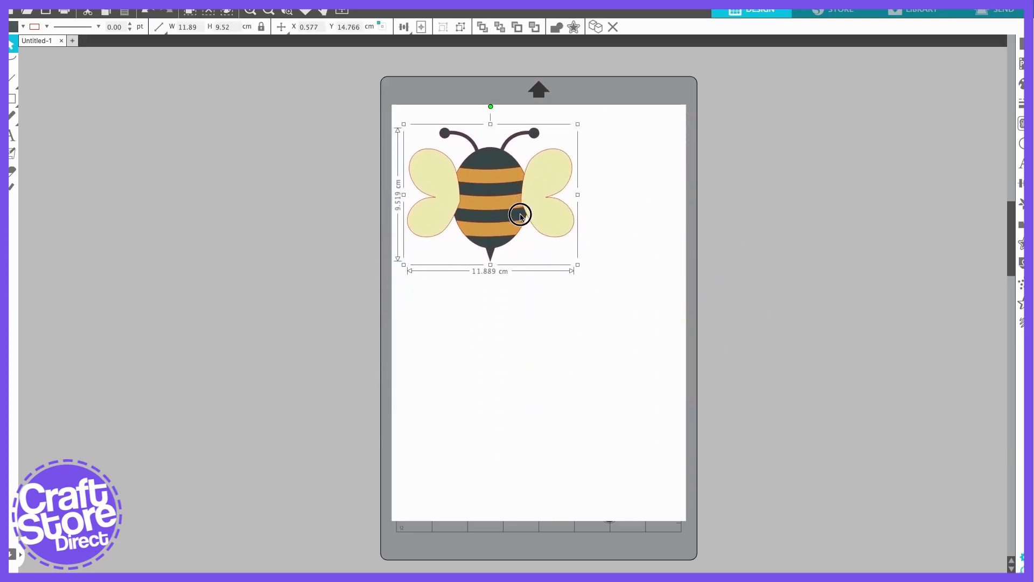
- Add the ice cream cone from the library, scale it to about 5.87 × 11.39 cm and place it right of the bee
{"action": "left_click", "coordinate": [916, 11]}
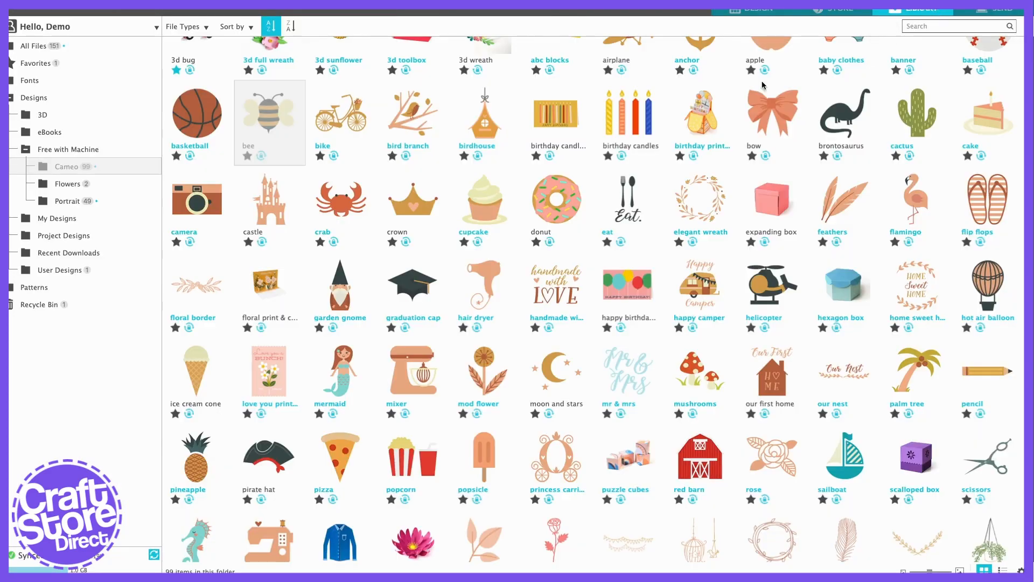
{"action": "double_click", "coordinate": [202, 373]}
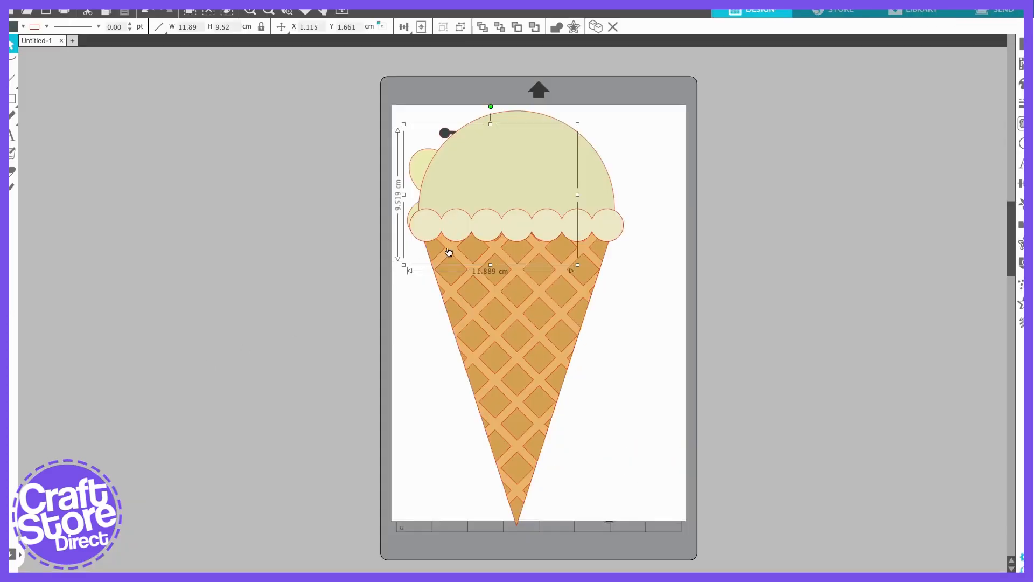
{"action": "left_click", "coordinate": [597, 228]}
{"action": "left_click_drag", "start_coordinate": [629, 107], "coordinate": [480, 351]}
{"action": "left_click_drag", "start_coordinate": [478, 426], "coordinate": [633, 255]}
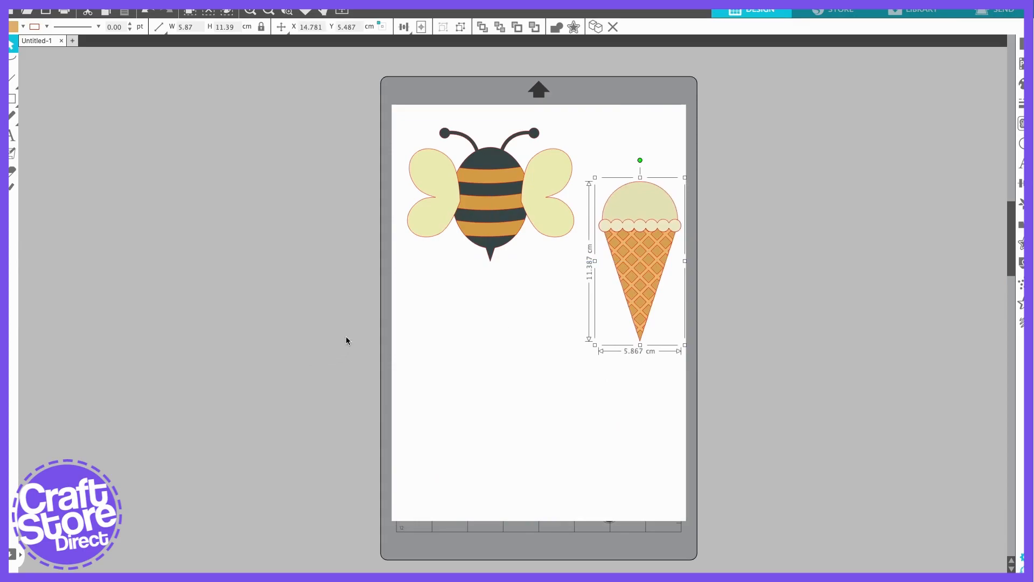
- Delete the bee and the ice cream cone from the page
{"action": "left_click_drag", "start_coordinate": [353, 122], "coordinate": [782, 543]}
{"action": "key", "text": "Delete"}
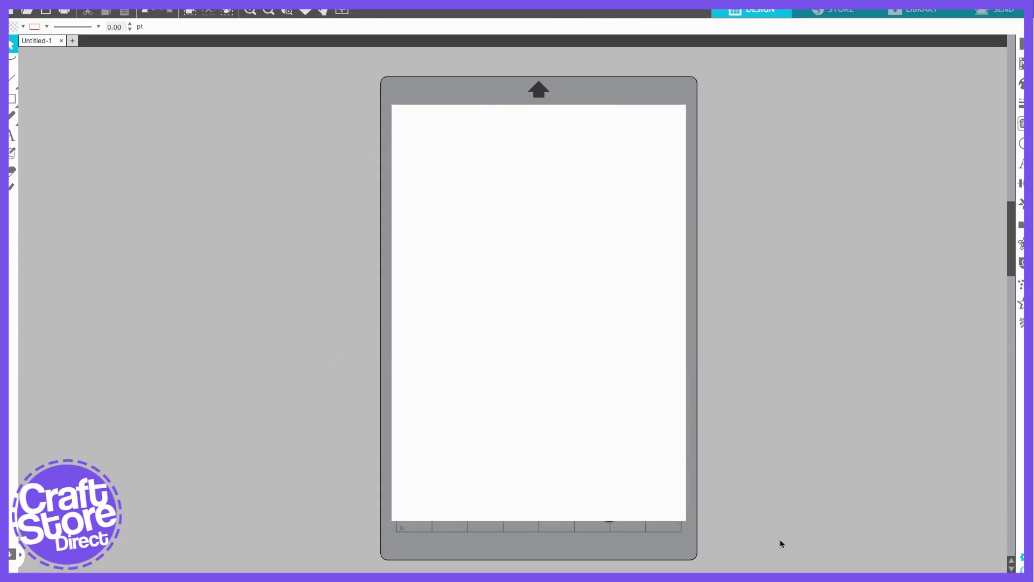
- With the library in split view, add the bee, scaled to about 10.4 × 8.33 cm, to the page's upper left
{"action": "left_click", "coordinate": [21, 556]}
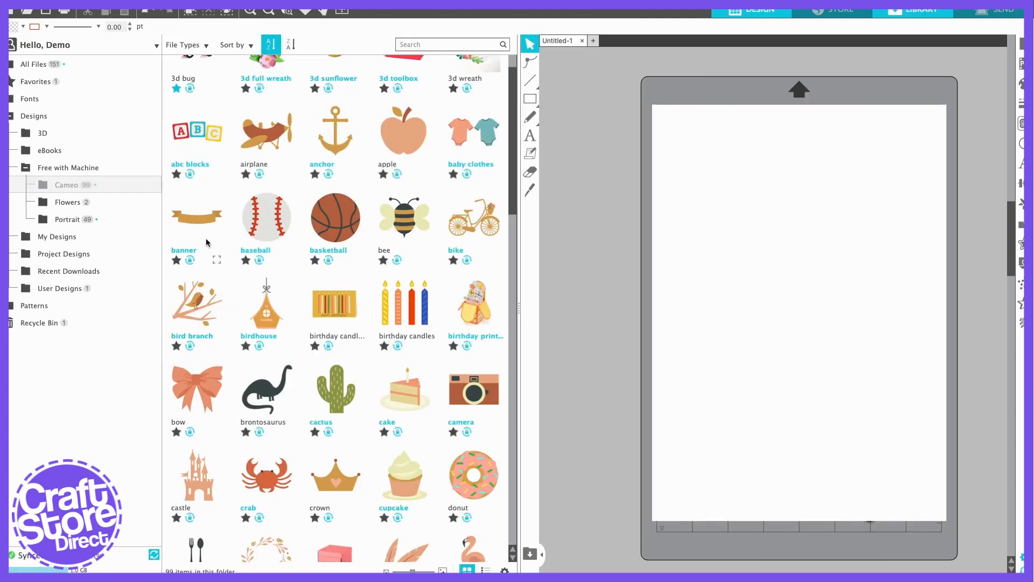
{"action": "scroll", "coordinate": [376, 201], "scroll_direction": "up", "scroll_amount": 2}
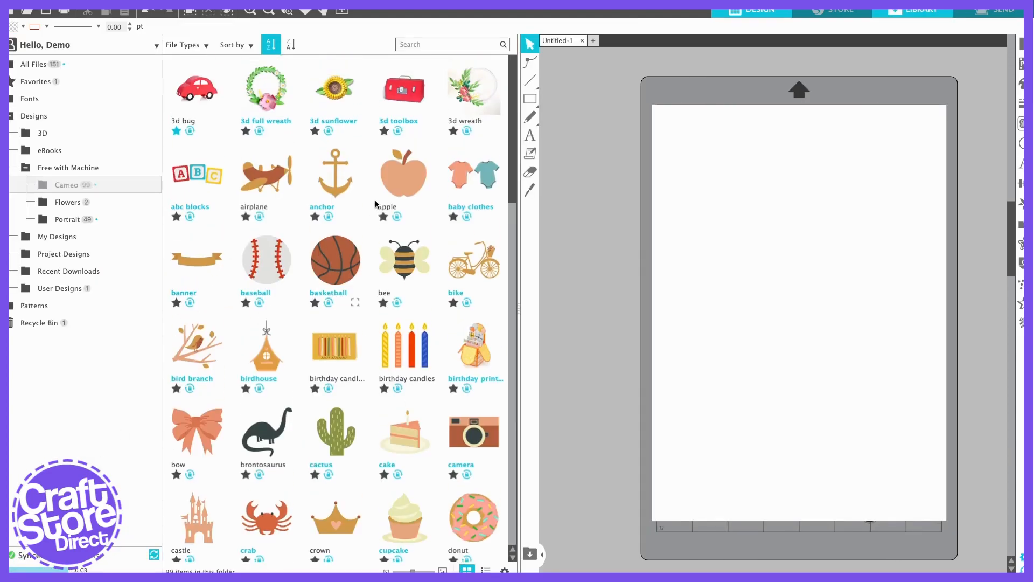
{"action": "scroll", "coordinate": [389, 263], "scroll_direction": "down", "scroll_amount": 1}
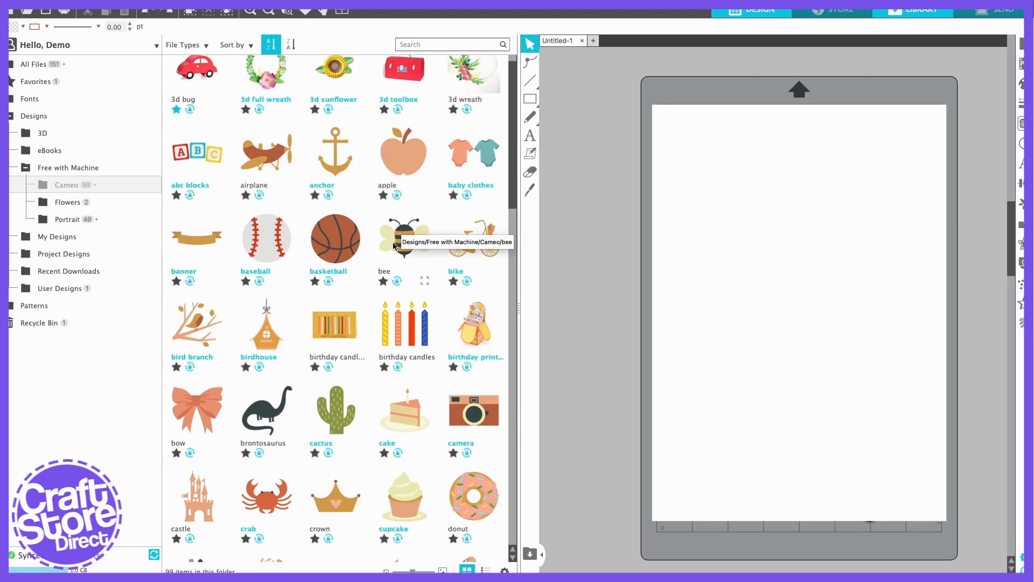
{"action": "left_click_drag", "start_coordinate": [394, 241], "coordinate": [709, 241]}
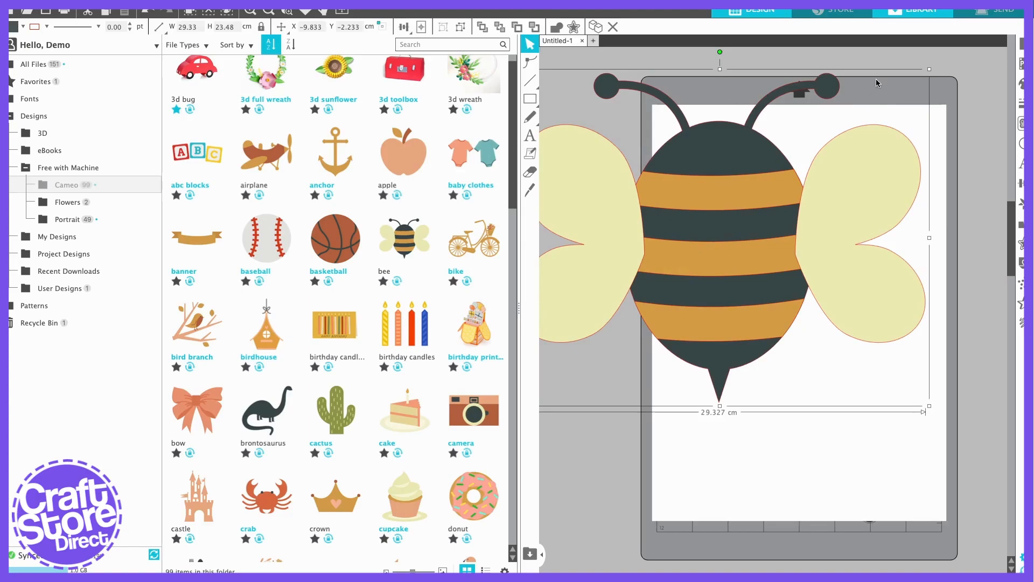
{"action": "left_click_drag", "start_coordinate": [932, 73], "coordinate": [664, 281]}
{"action": "left_click_drag", "start_coordinate": [611, 350], "coordinate": [757, 194]}
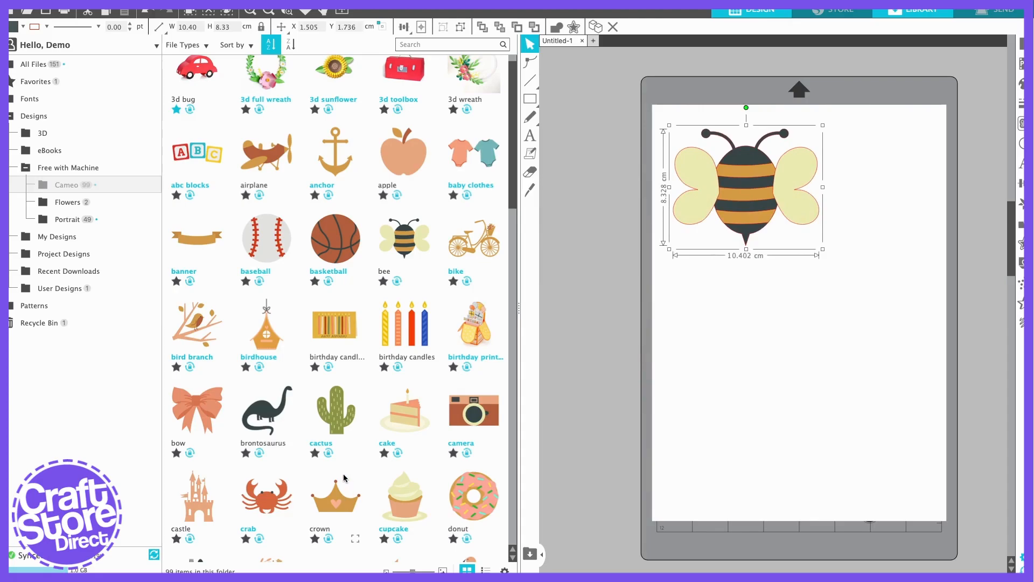
- Add the ice cream cone from the library, scale it to about 4.86 × 9.44 cm and place it right of the bee
{"action": "scroll", "coordinate": [344, 475], "scroll_direction": "down", "scroll_amount": 3}
{"action": "scroll", "coordinate": [344, 474], "scroll_direction": "down", "scroll_amount": 5}
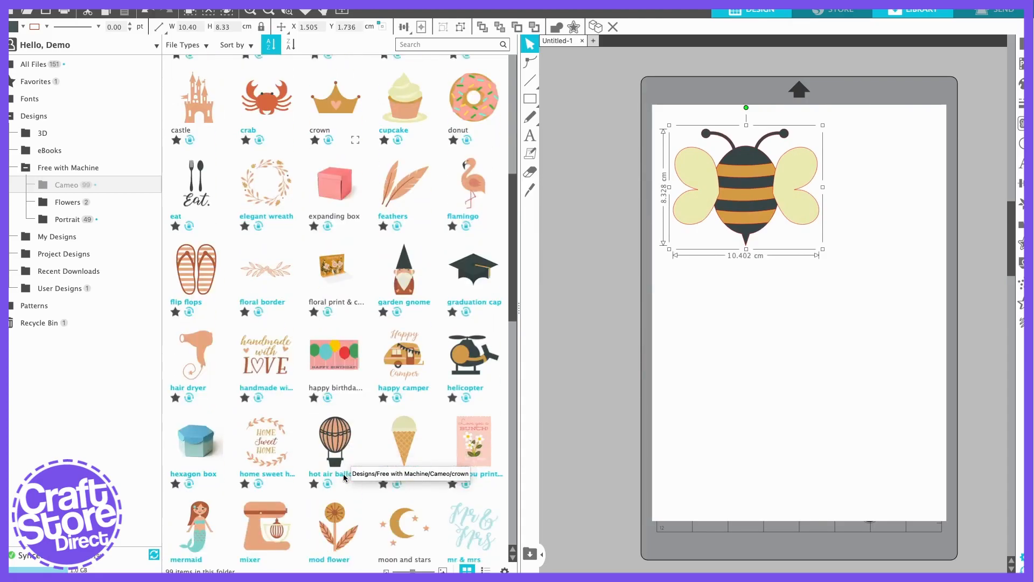
{"action": "left_click", "coordinate": [402, 428]}
{"action": "left_click_drag", "start_coordinate": [405, 419], "coordinate": [856, 302]}
{"action": "left_click", "coordinate": [808, 321]}
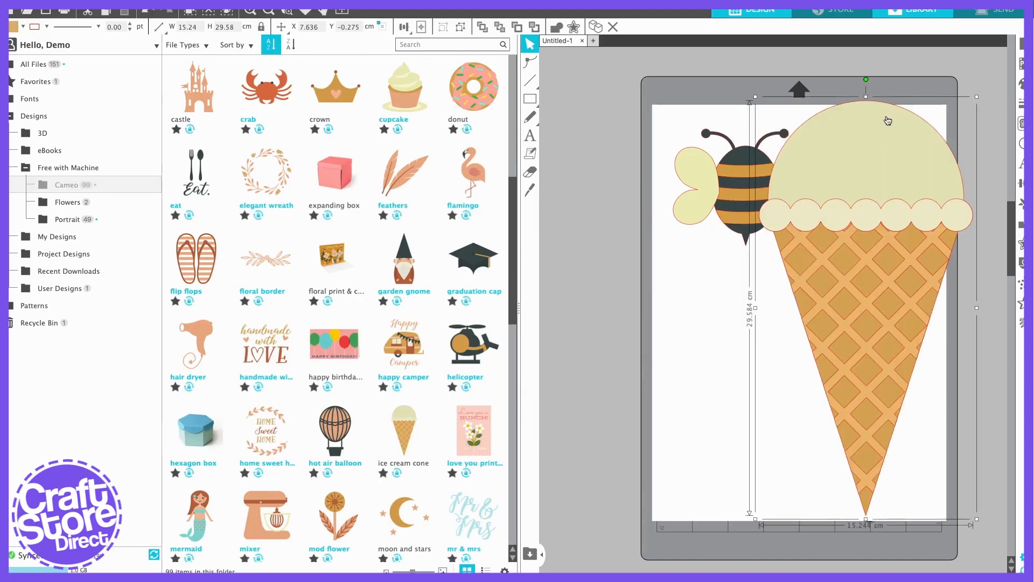
{"action": "left_click_drag", "start_coordinate": [977, 97], "coordinate": [930, 173]}
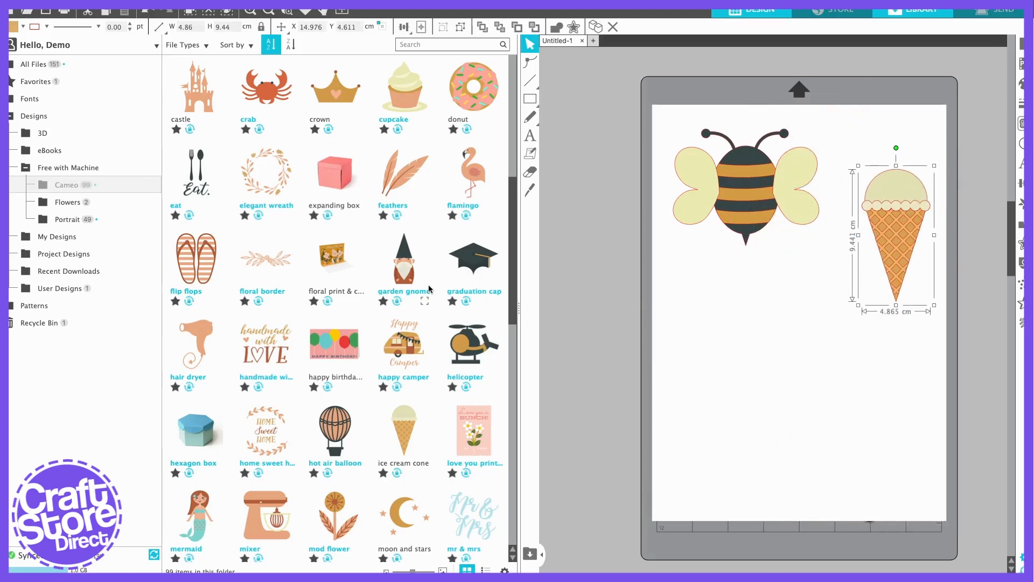
- Add the flamingo from the library to the page and scale it down below the bee
{"action": "left_click_drag", "start_coordinate": [469, 180], "coordinate": [777, 330]}
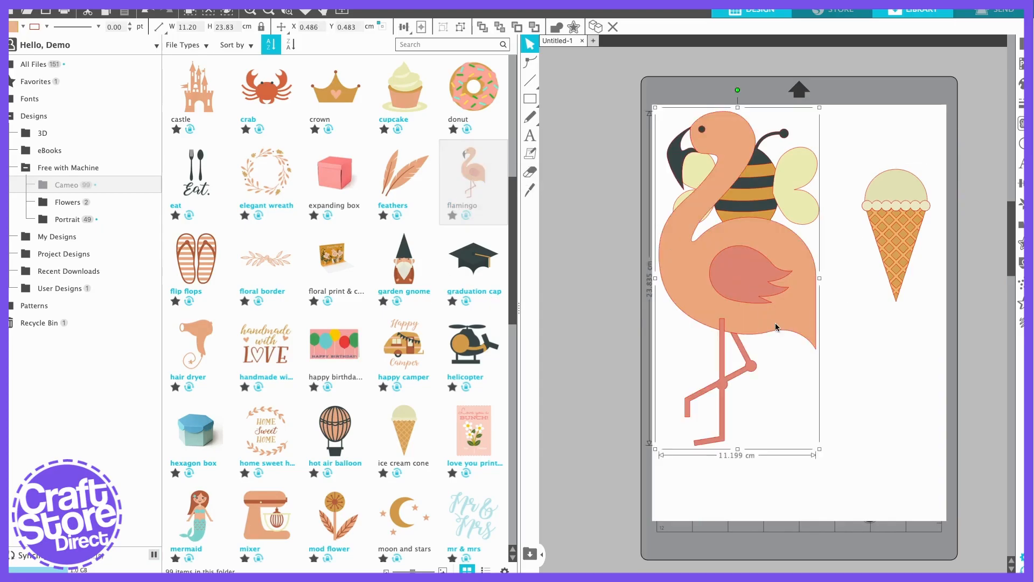
{"action": "left_click_drag", "start_coordinate": [819, 109], "coordinate": [720, 302]}
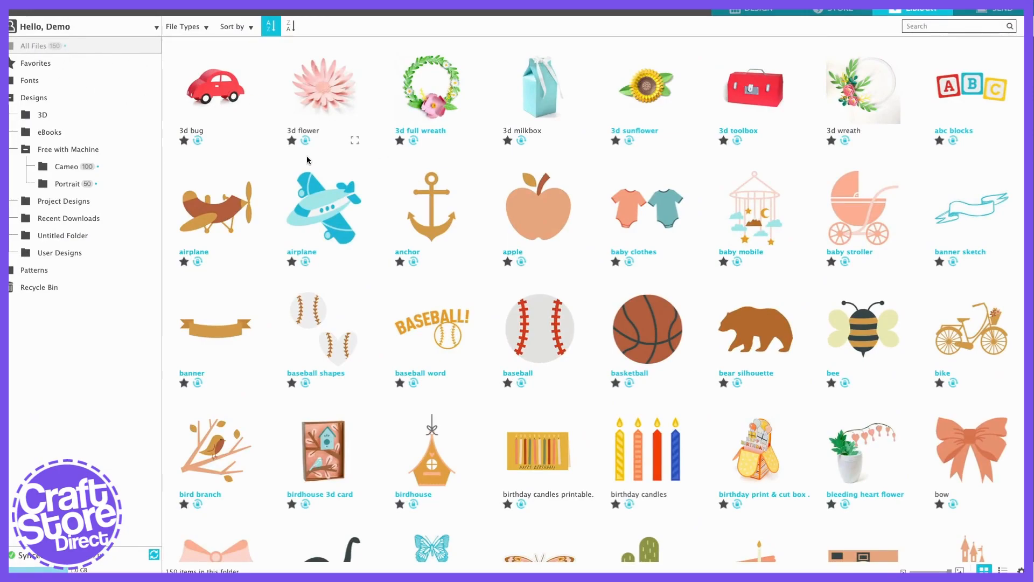
- Browse the designs in all library files and in the Cameo and Portrait folders
{"action": "scroll", "coordinate": [623, 291], "scroll_direction": "down", "scroll_amount": 2}
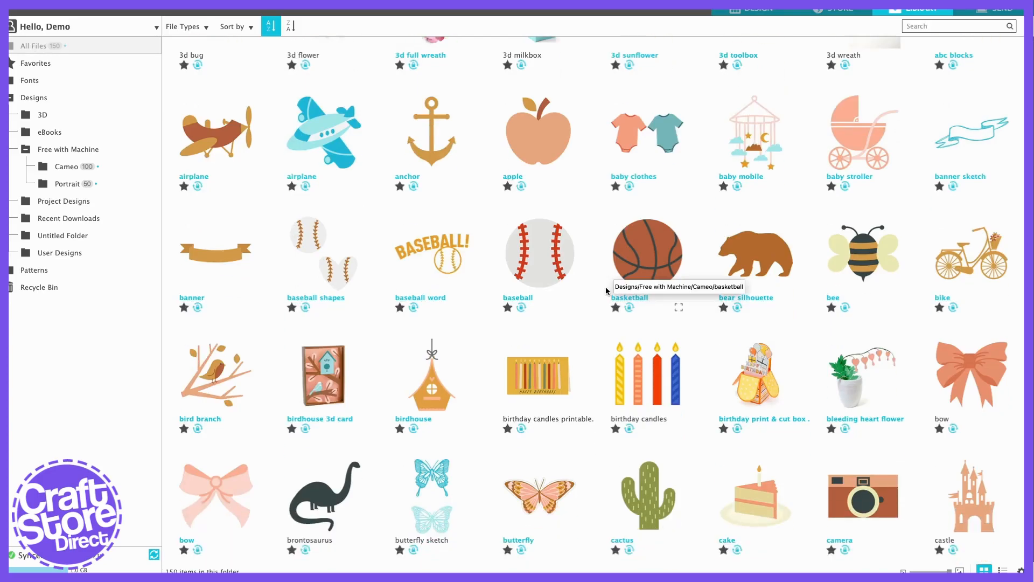
{"action": "scroll", "coordinate": [606, 287], "scroll_direction": "down", "scroll_amount": 2}
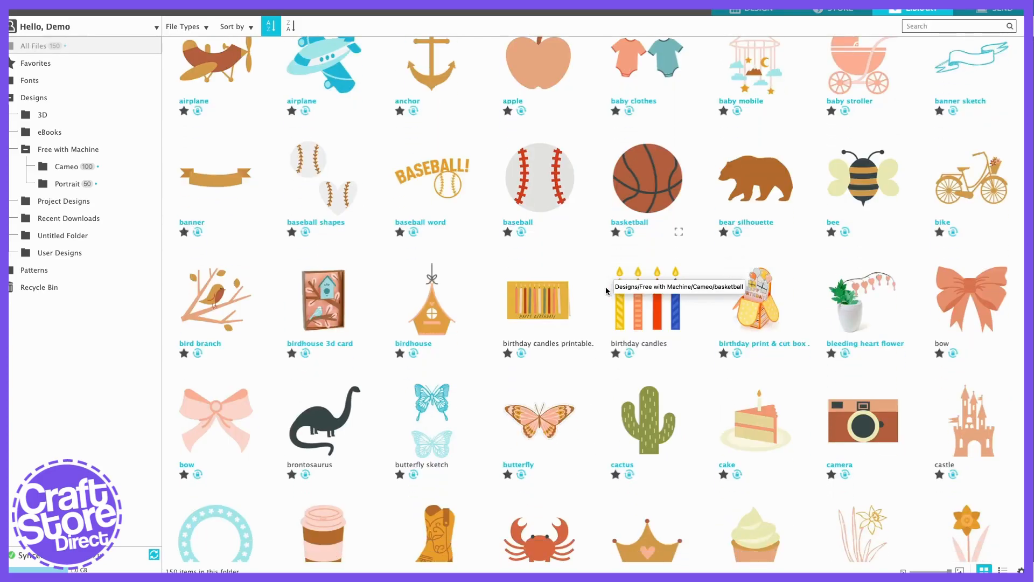
{"action": "scroll", "coordinate": [605, 287], "scroll_direction": "up", "scroll_amount": 3}
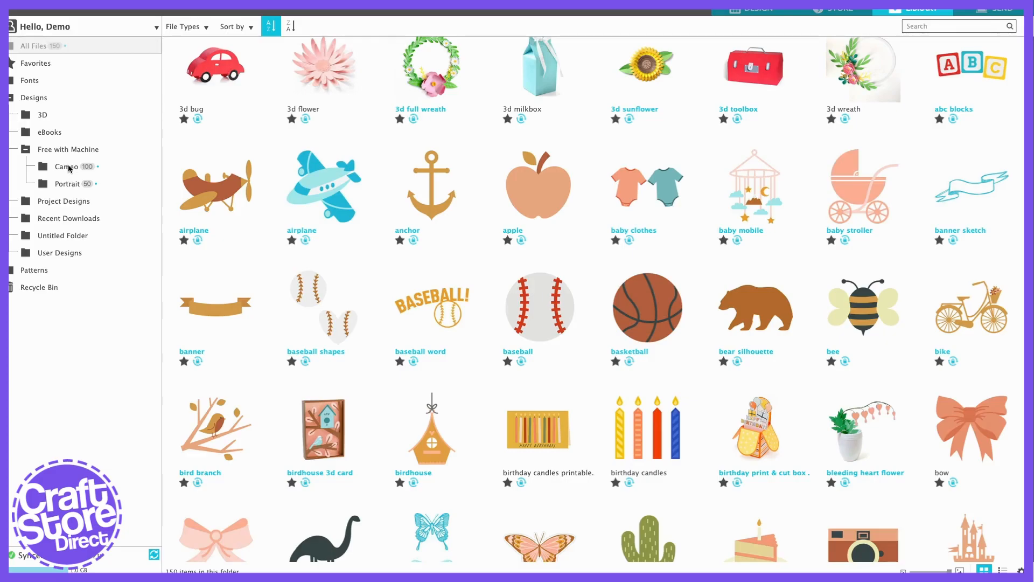
{"action": "left_click", "coordinate": [67, 167]}
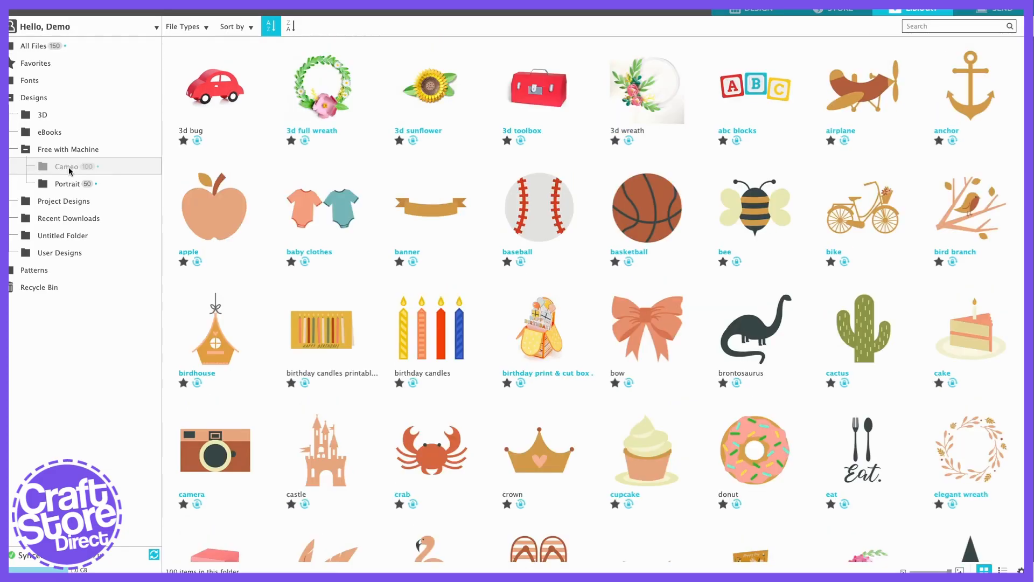
{"action": "left_click", "coordinate": [67, 184]}
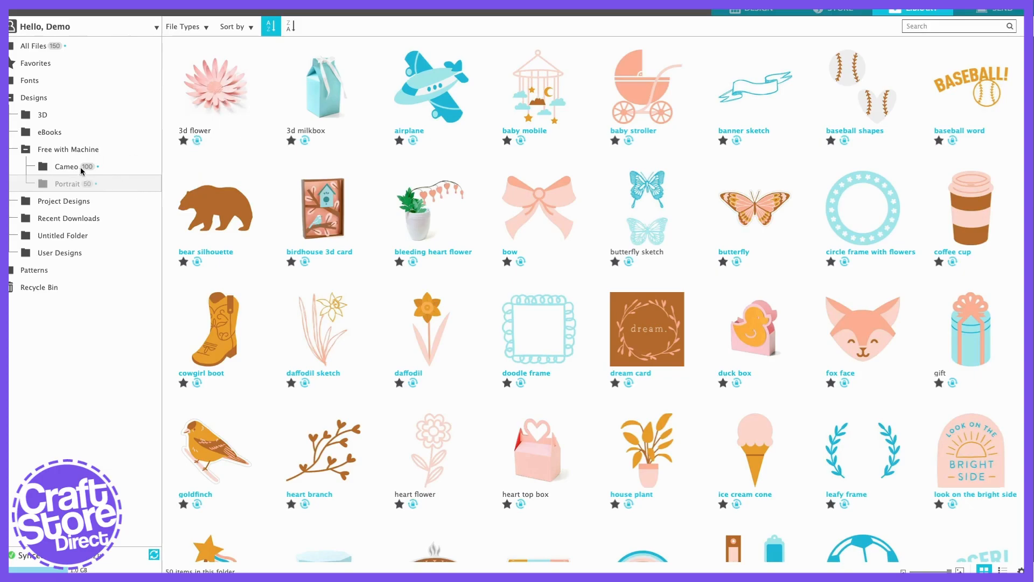
- Search all library files for "Flower" and reduce the size of the design thumbnails
{"action": "left_click", "coordinate": [37, 46]}
{"action": "scroll", "coordinate": [710, 286], "scroll_direction": "down", "scroll_amount": 1}
{"action": "scroll", "coordinate": [710, 286], "scroll_direction": "up", "scroll_amount": 1}
{"action": "left_click", "coordinate": [949, 27]}
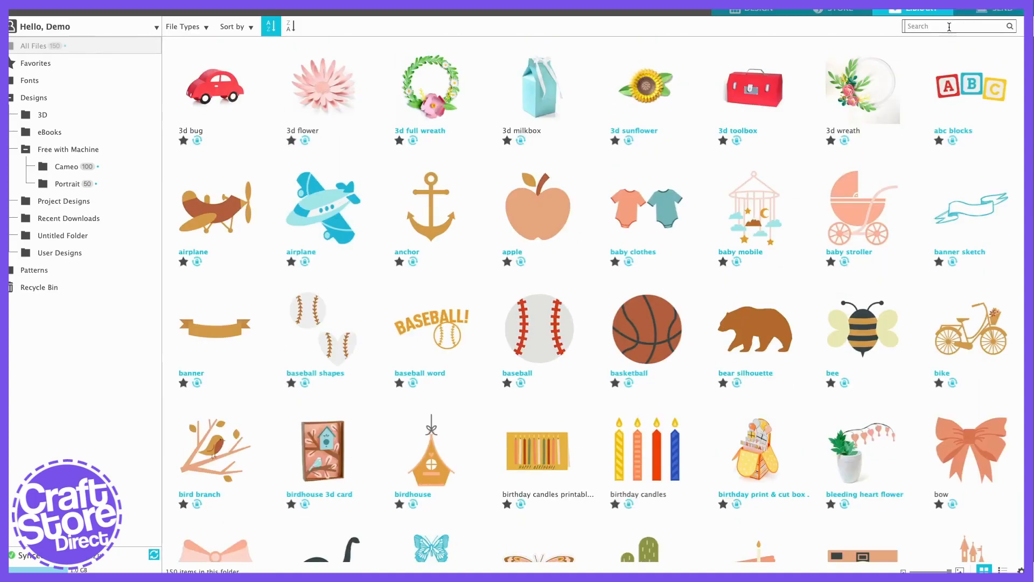
{"action": "type", "text": "Flower"}
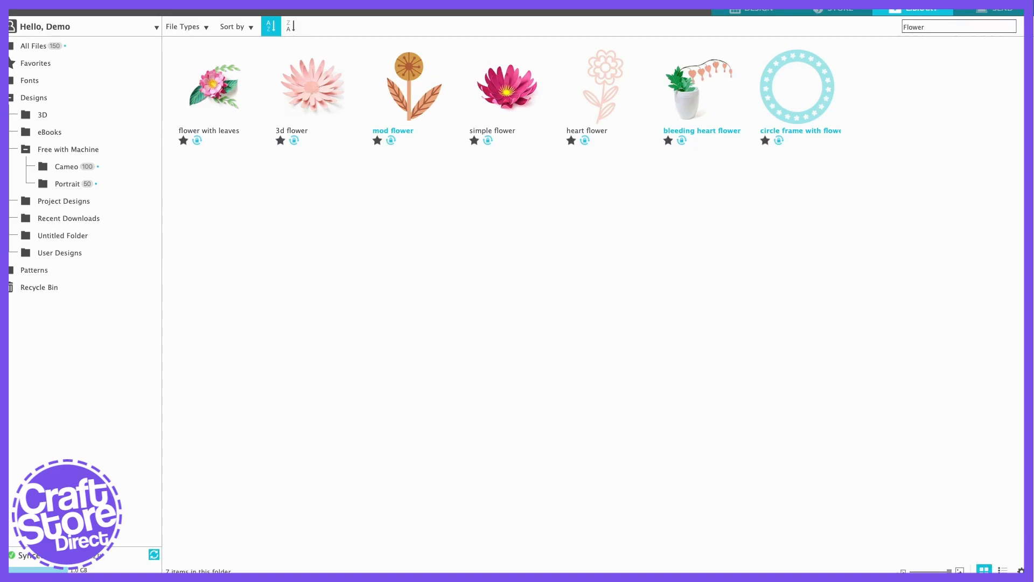
{"action": "mouse_move", "coordinate": [948, 571]}
{"action": "left_mouse_down"}
{"action": "mouse_move", "coordinate": [916, 570]}
{"action": "mouse_move", "coordinate": [942, 570]}
{"action": "mouse_move", "coordinate": [930, 570]}
{"action": "left_mouse_up"}
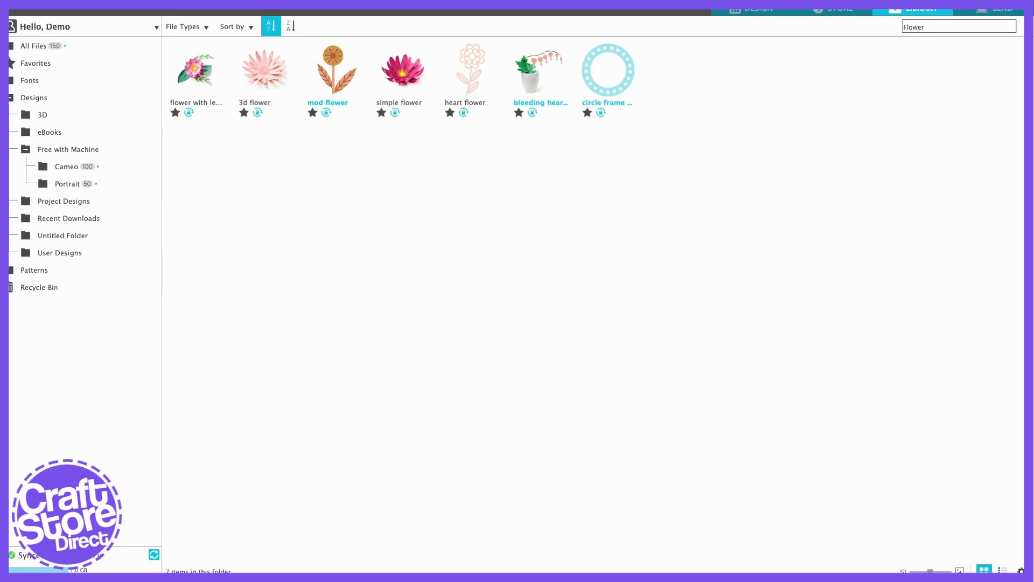
- View the search results as a detailed list, check the library settings and return to the thumbnail view
{"action": "left_click", "coordinate": [1002, 570]}
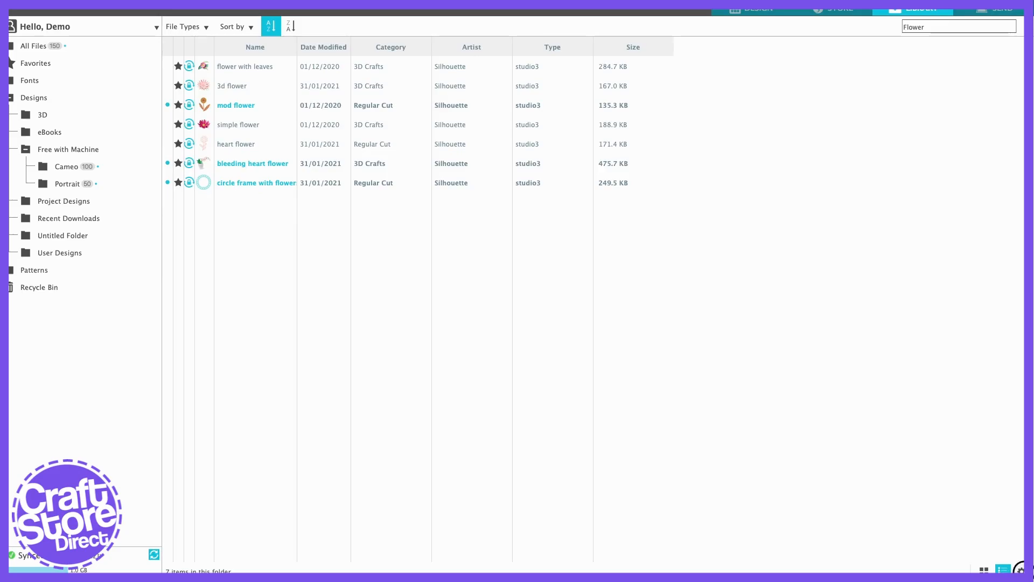
{"action": "left_click", "coordinate": [1020, 570]}
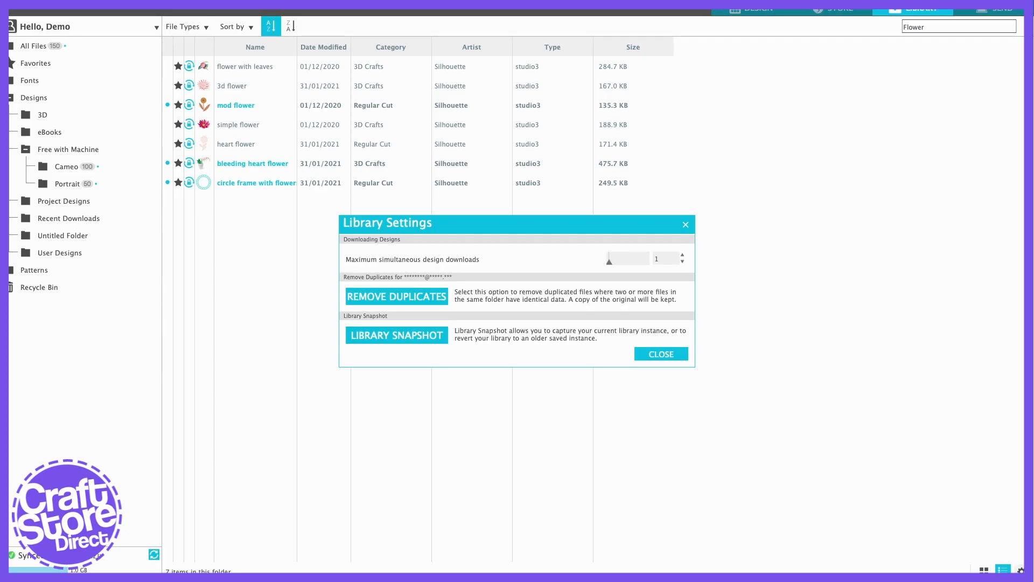
{"action": "left_click", "coordinate": [686, 224]}
{"action": "left_click", "coordinate": [983, 570]}
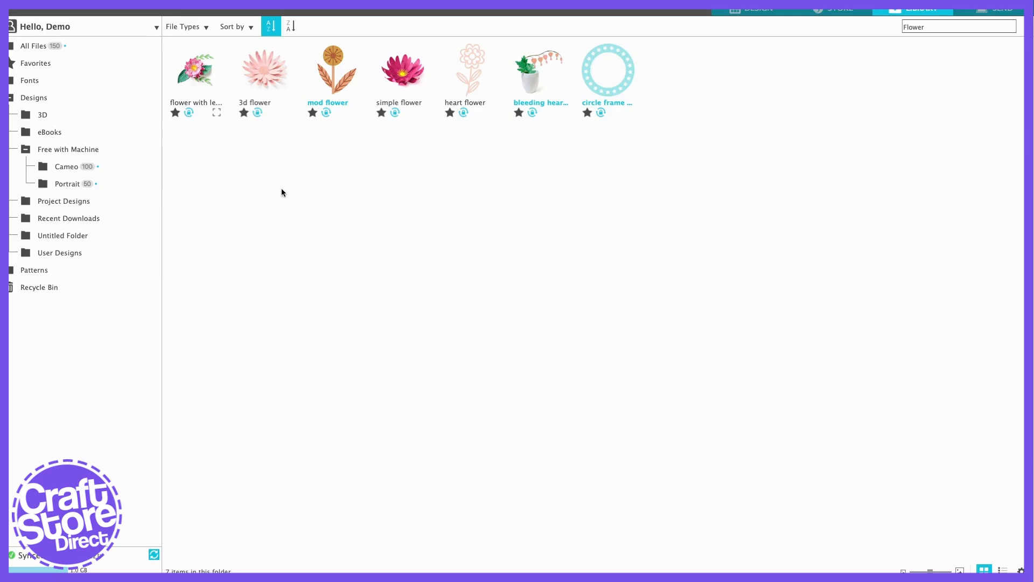
- Look through the library's file type filters and sorting options
{"action": "left_click", "coordinate": [208, 28]}
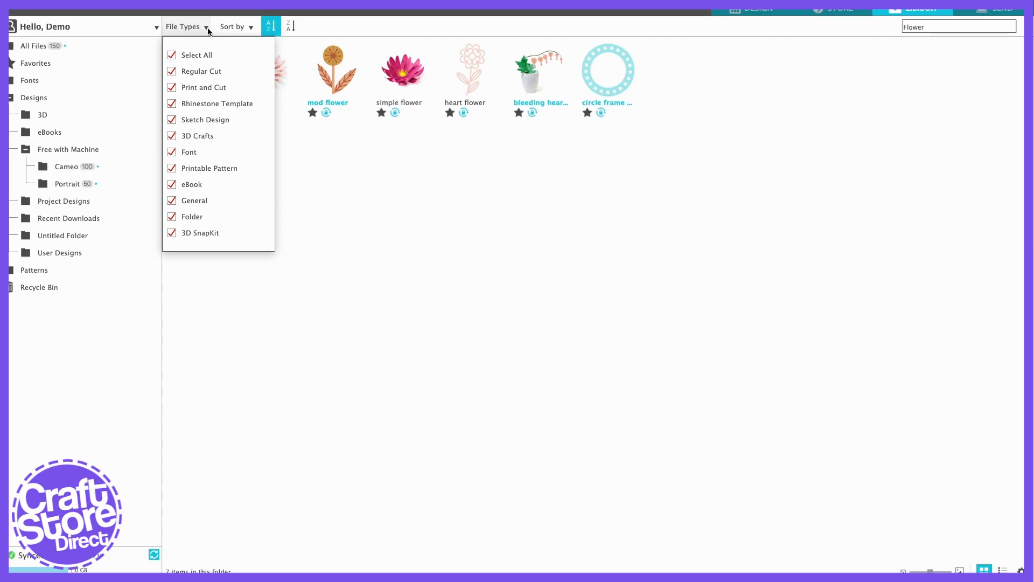
{"action": "left_click", "coordinate": [251, 28]}
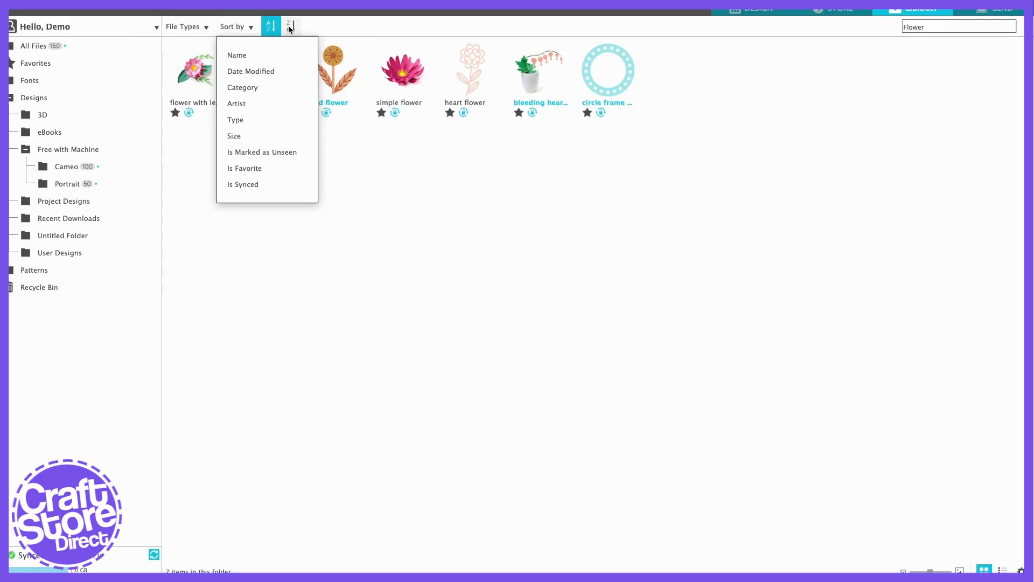
{"action": "left_click", "coordinate": [403, 247]}
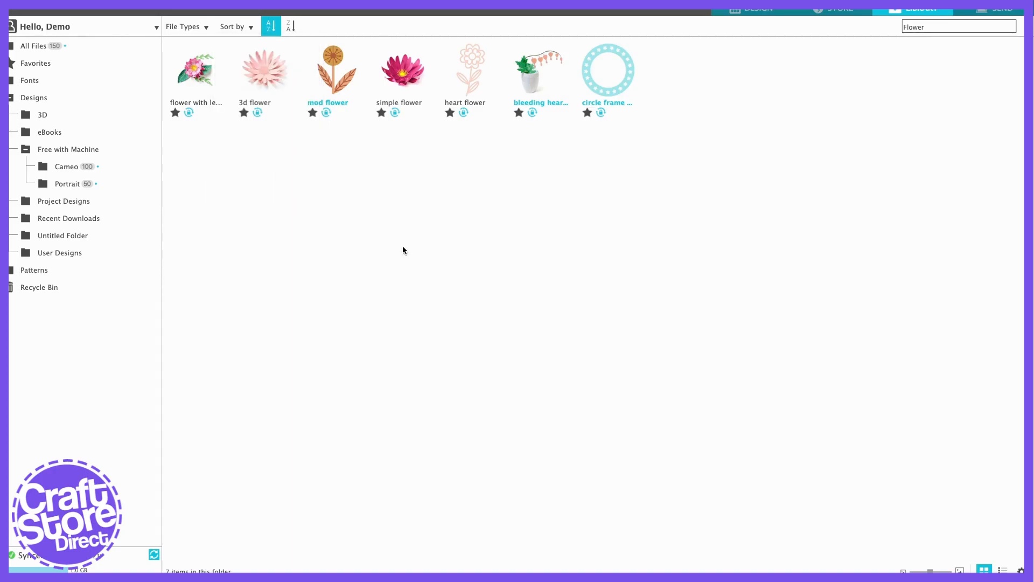
{"action": "left_click", "coordinate": [36, 98]}
{"action": "right_click", "coordinate": [37, 99]}
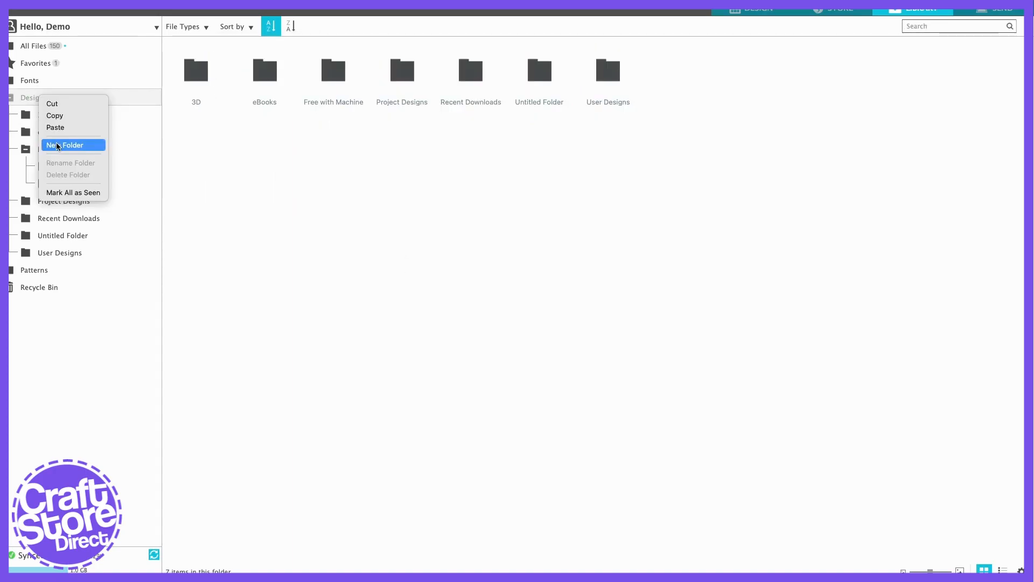
{"action": "left_click", "coordinate": [110, 234]}
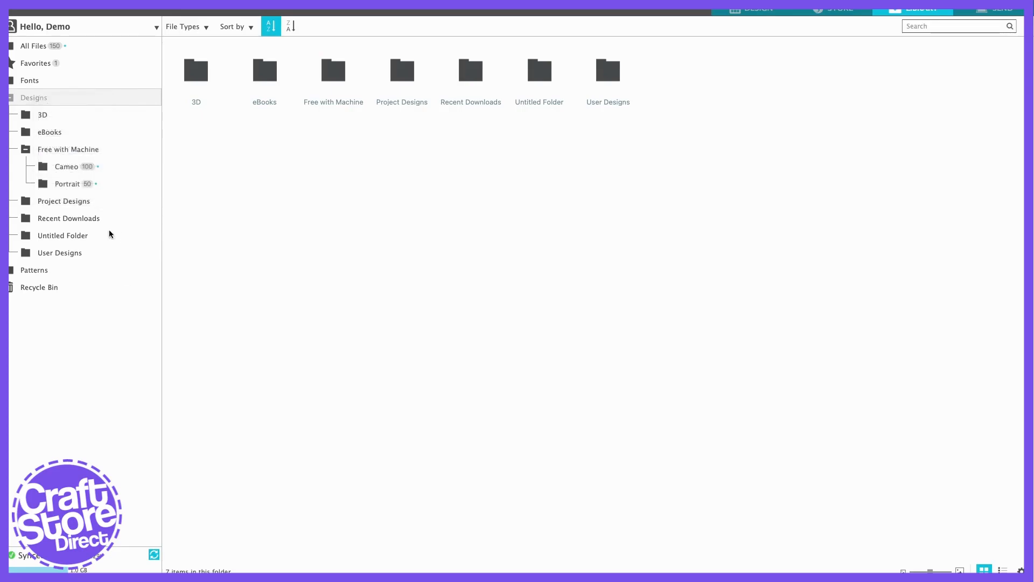
- Create a new folder named Flowers inside the Free with Machine folder
{"action": "left_click", "coordinate": [43, 149]}
{"action": "right_click", "coordinate": [42, 150]}
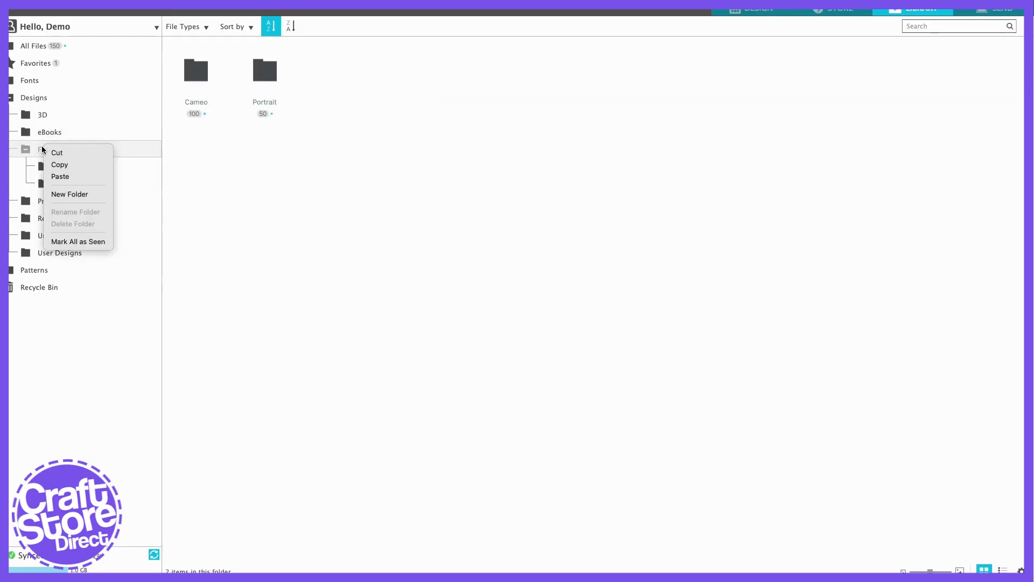
{"action": "left_click", "coordinate": [64, 195]}
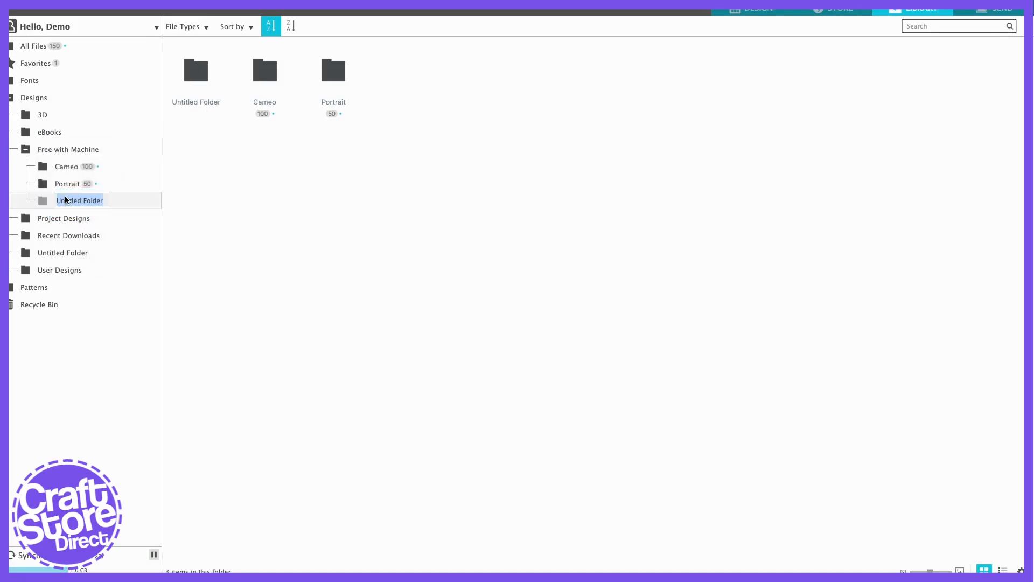
{"action": "type", "text": "F"}
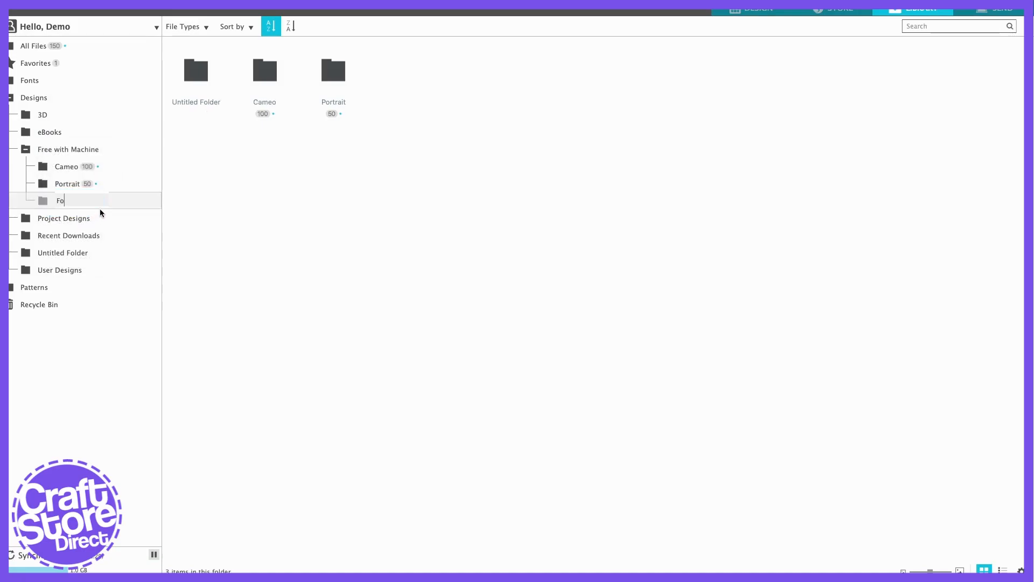
{"action": "type", "text": "lowers"}
- Search the library for "Flower", move the flower with leaves and 3d flower designs into the Flowers folder, and open that folder
{"action": "left_click", "coordinate": [76, 167]}
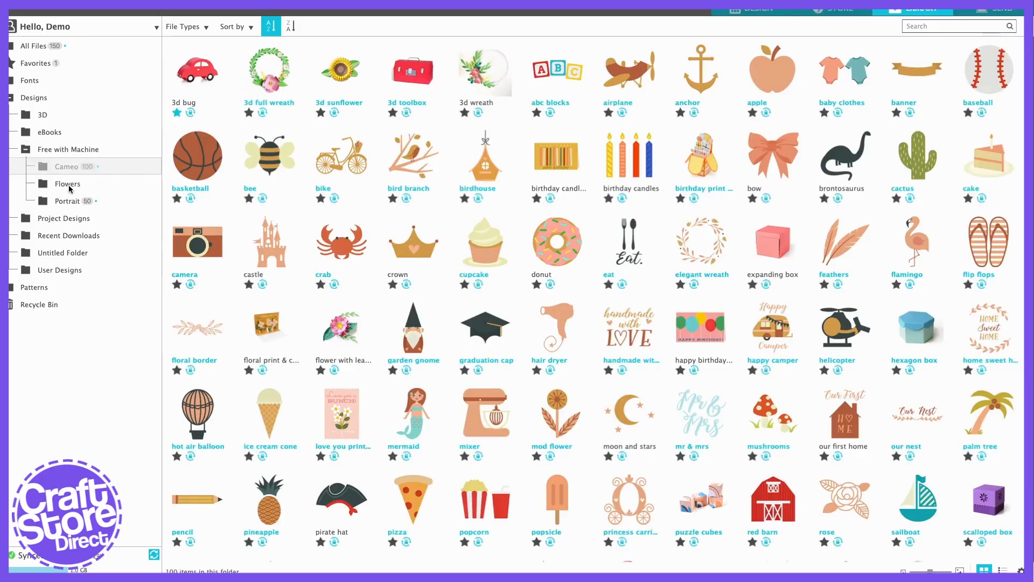
{"action": "left_click", "coordinate": [955, 27]}
{"action": "type", "text": "Flowers"}
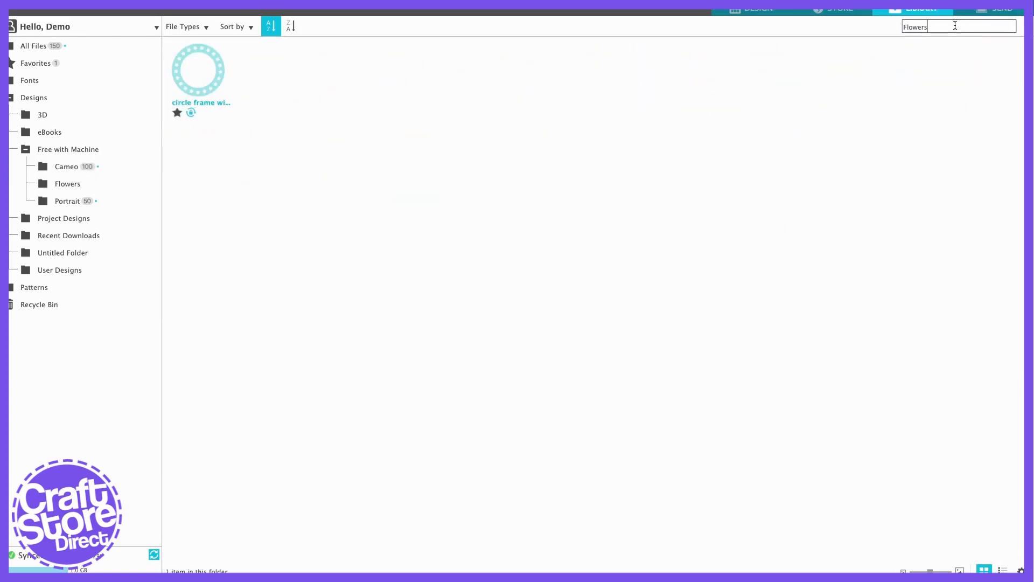
{"action": "key", "text": "BackSpace"}
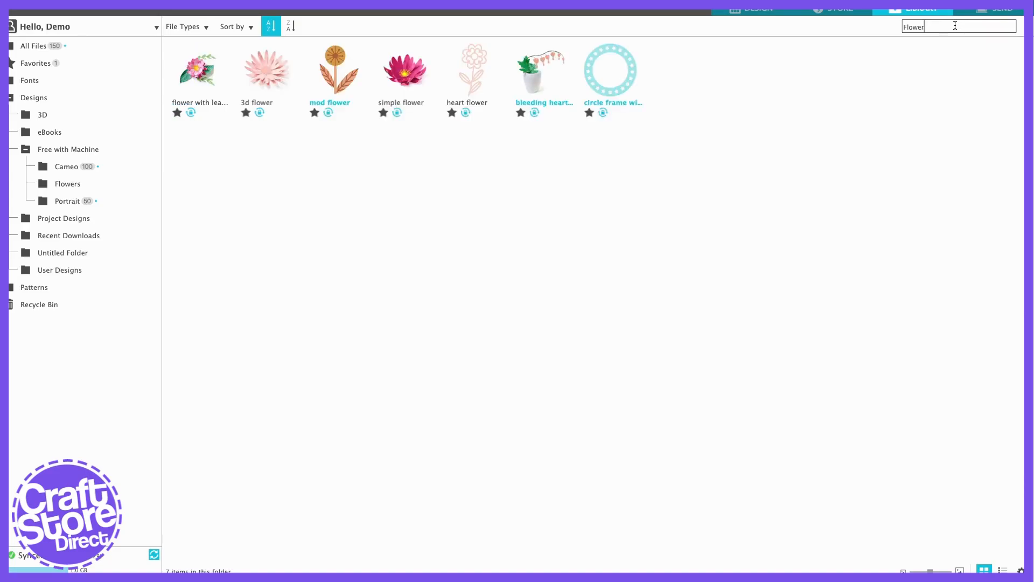
{"action": "left_click", "coordinate": [199, 85]}
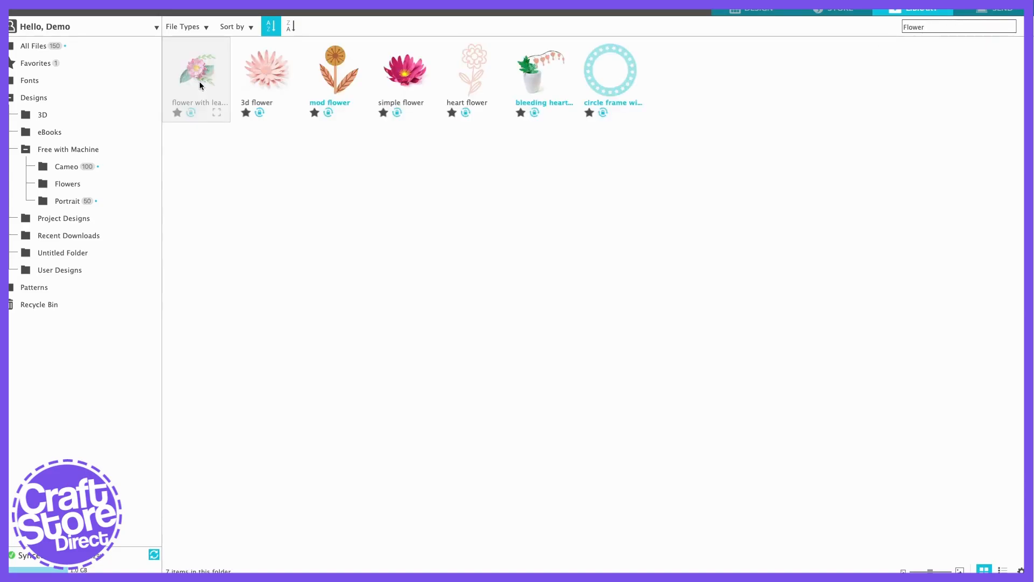
{"action": "left_click", "coordinate": [272, 77], "text": "shift"}
{"action": "left_click_drag", "start_coordinate": [202, 88], "coordinate": [66, 183]}
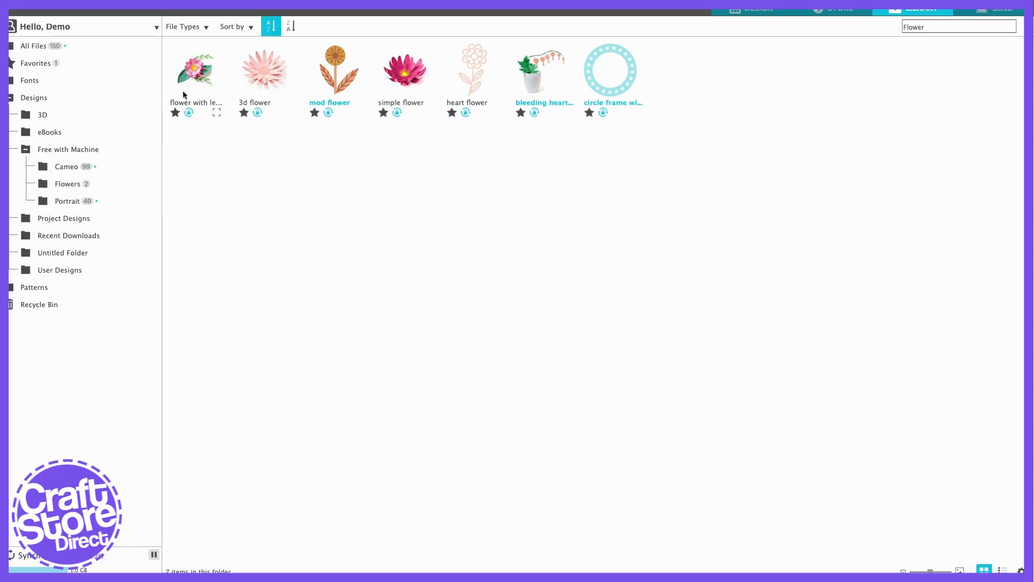
{"action": "left_click", "coordinate": [67, 184]}
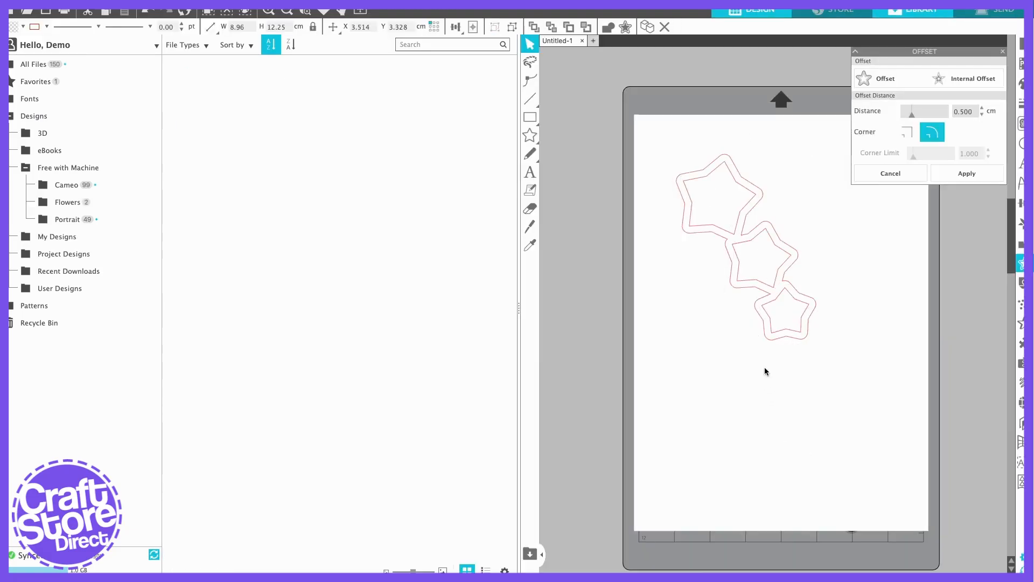
- Fill the largest inner star with red and the middle inner star with yellow
{"action": "left_click", "coordinate": [765, 371]}
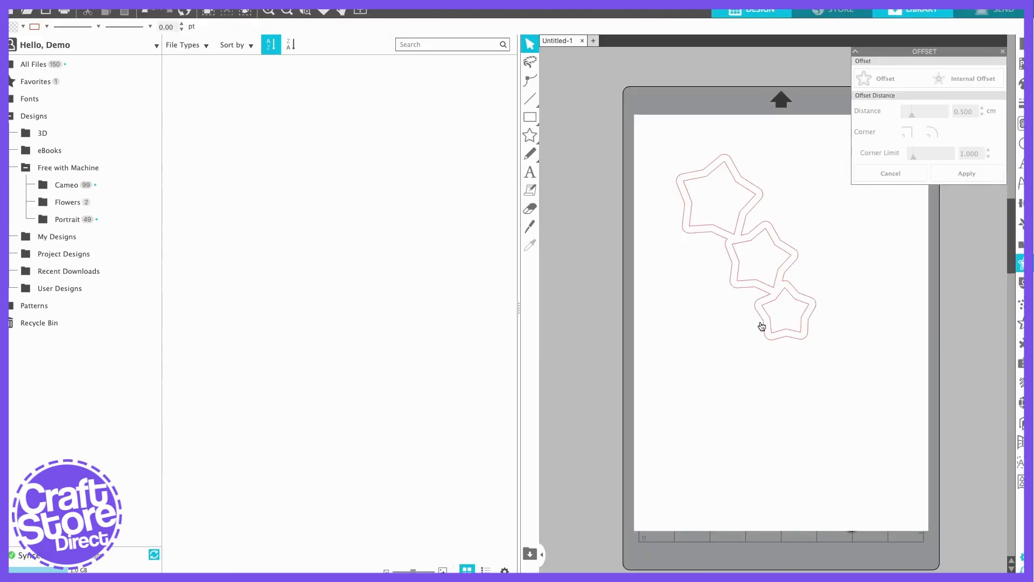
{"action": "left_click", "coordinate": [727, 228]}
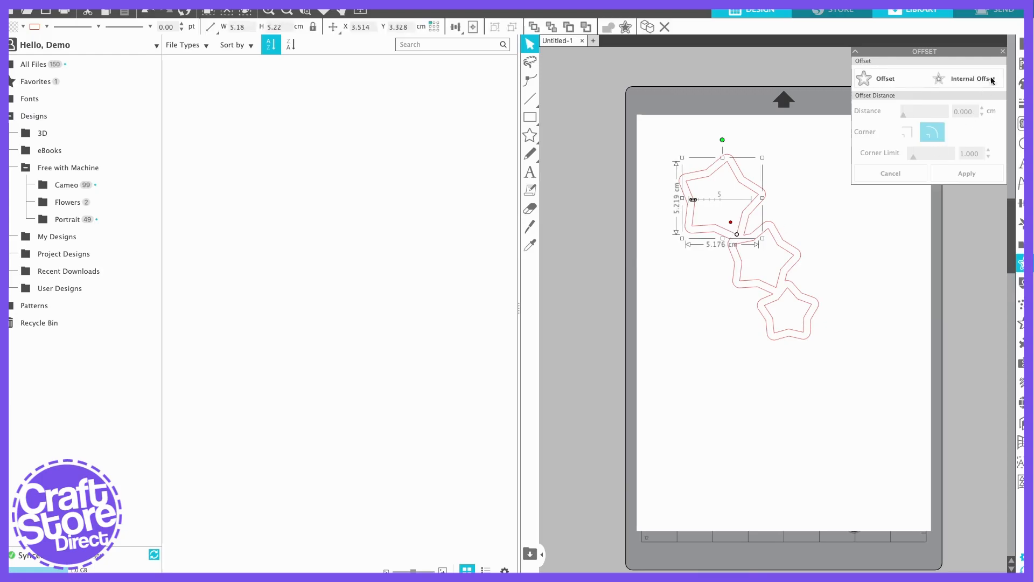
{"action": "left_click", "coordinate": [1022, 83]}
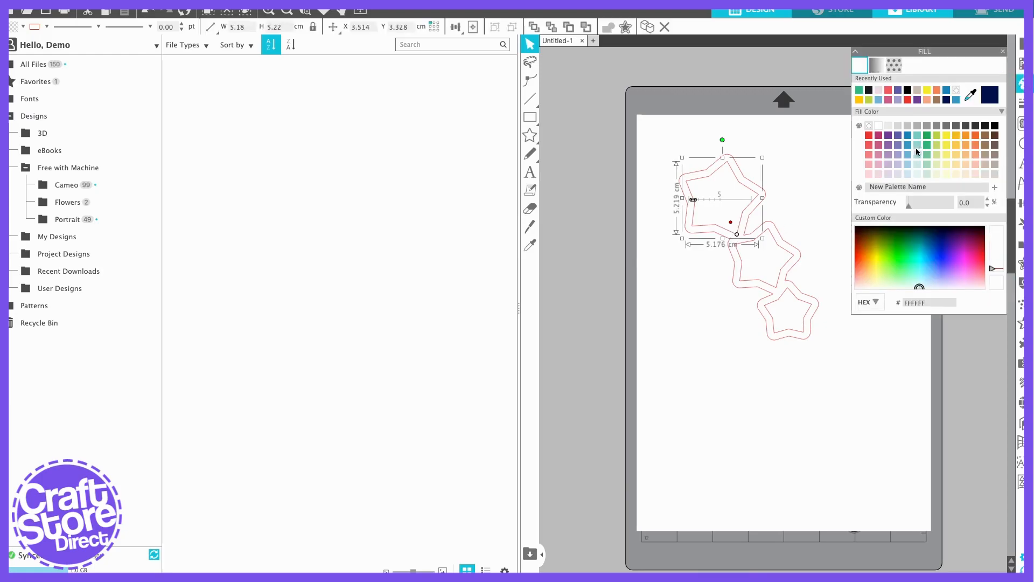
{"action": "left_click", "coordinate": [888, 90]}
{"action": "left_click", "coordinate": [784, 272]}
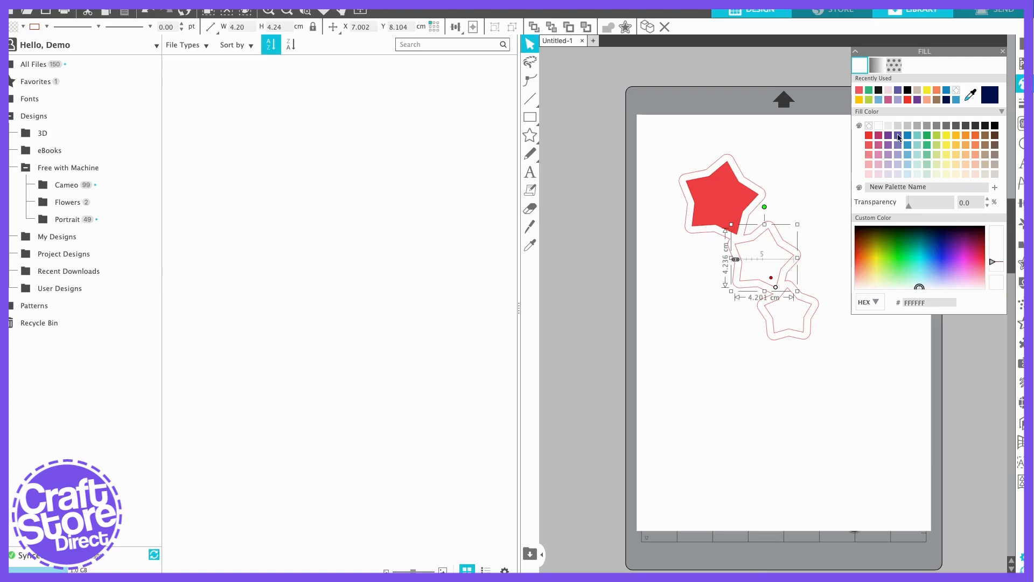
{"action": "left_click", "coordinate": [928, 92]}
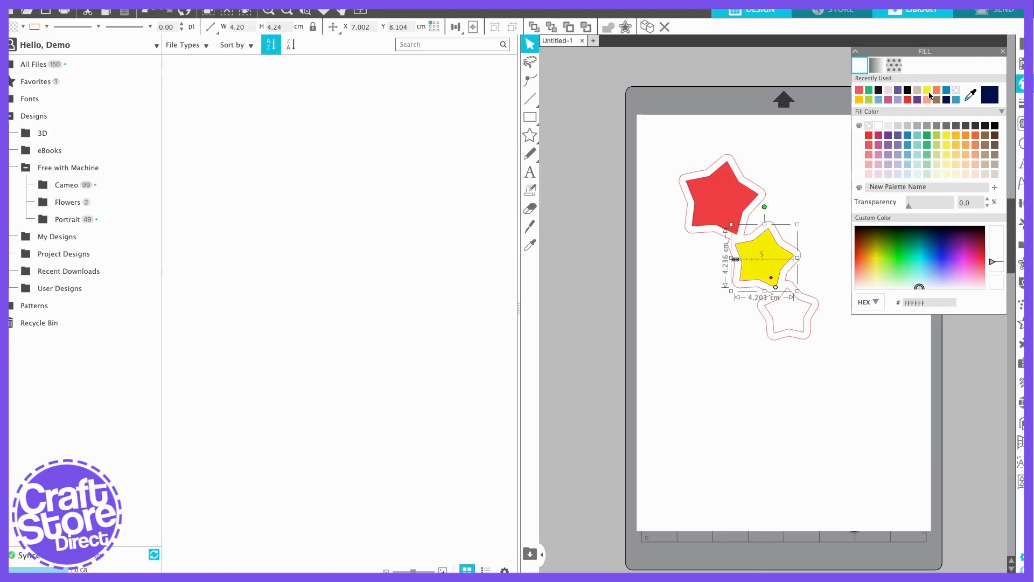
- Fill the smallest inner star with blue and the offset outline around all three stars with black
{"action": "left_click", "coordinate": [804, 335]}
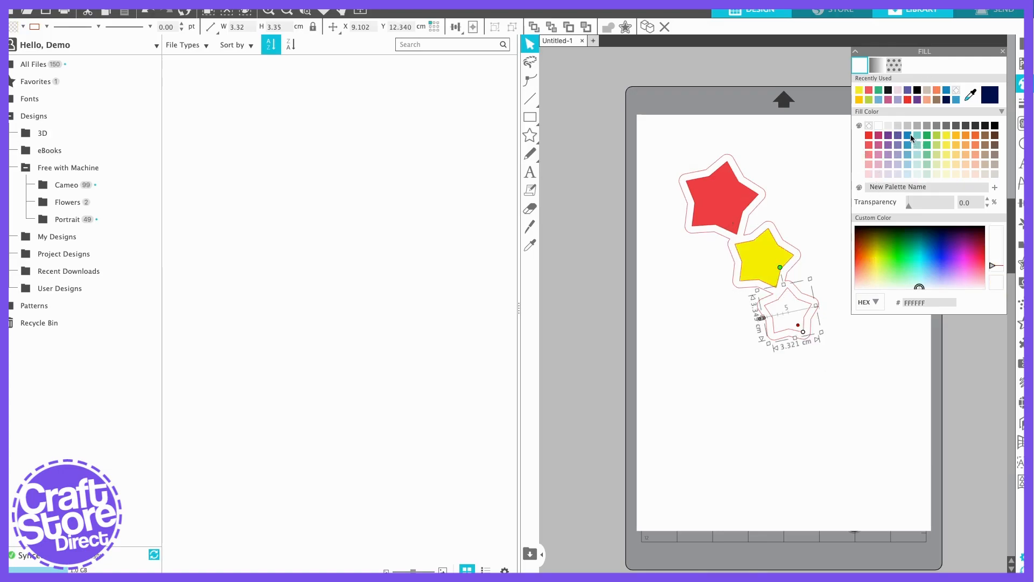
{"action": "left_click", "coordinate": [910, 134]}
{"action": "left_click", "coordinate": [775, 439]}
{"action": "left_click", "coordinate": [804, 340]}
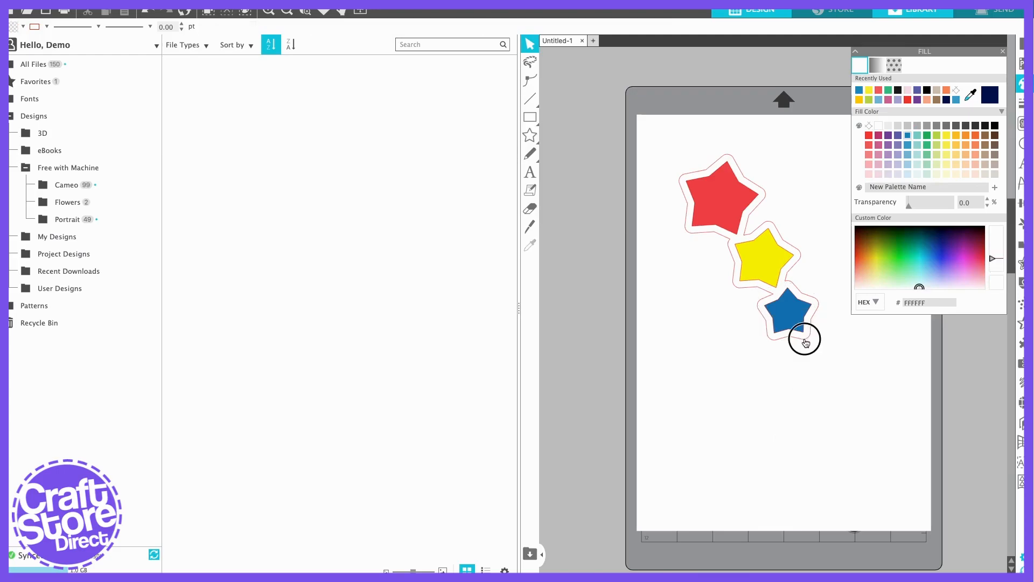
{"action": "left_click", "coordinate": [898, 91]}
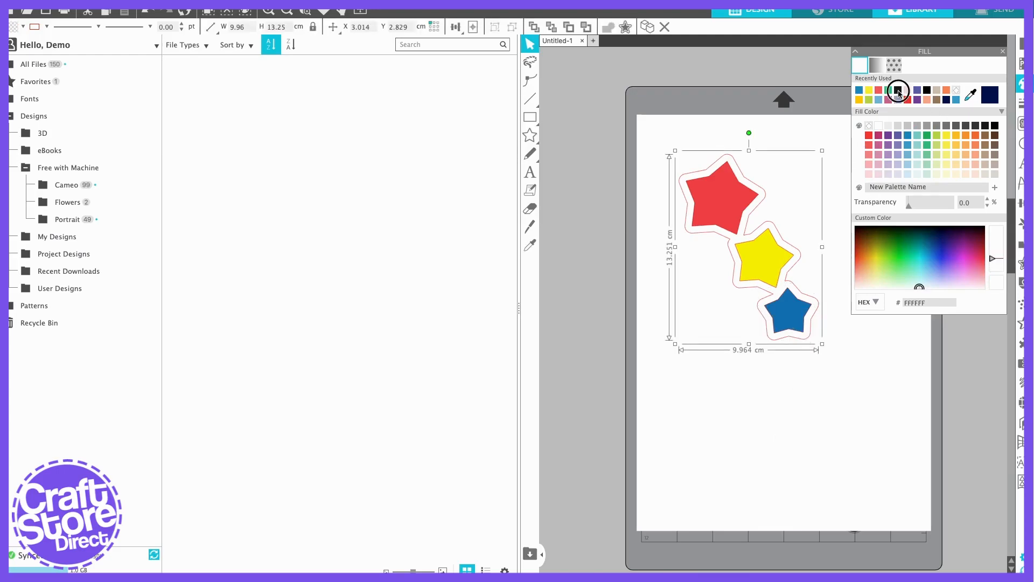
{"action": "left_click", "coordinate": [812, 405]}
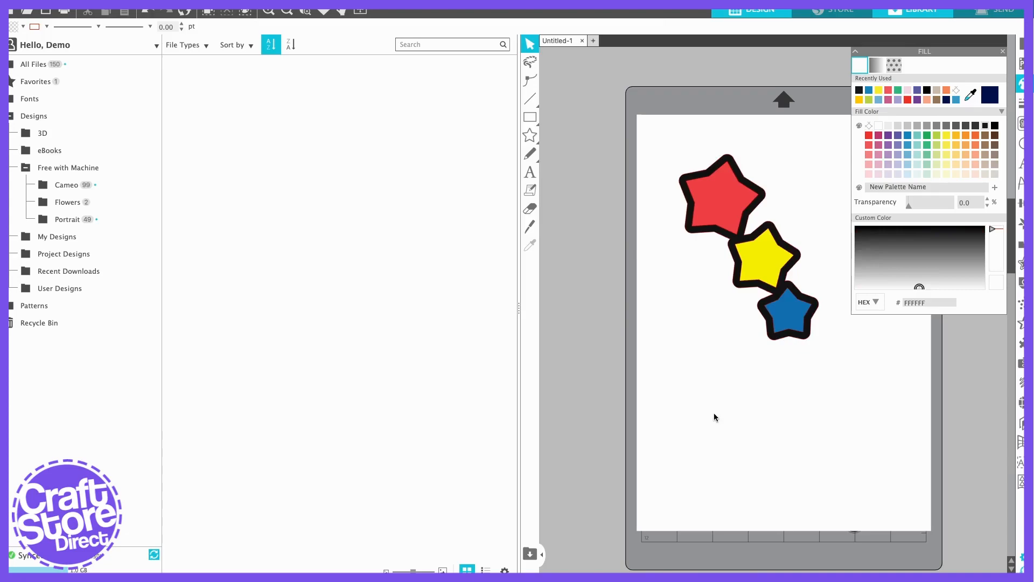
{"action": "scroll", "coordinate": [714, 417], "scroll_direction": "right", "scroll_amount": 5}
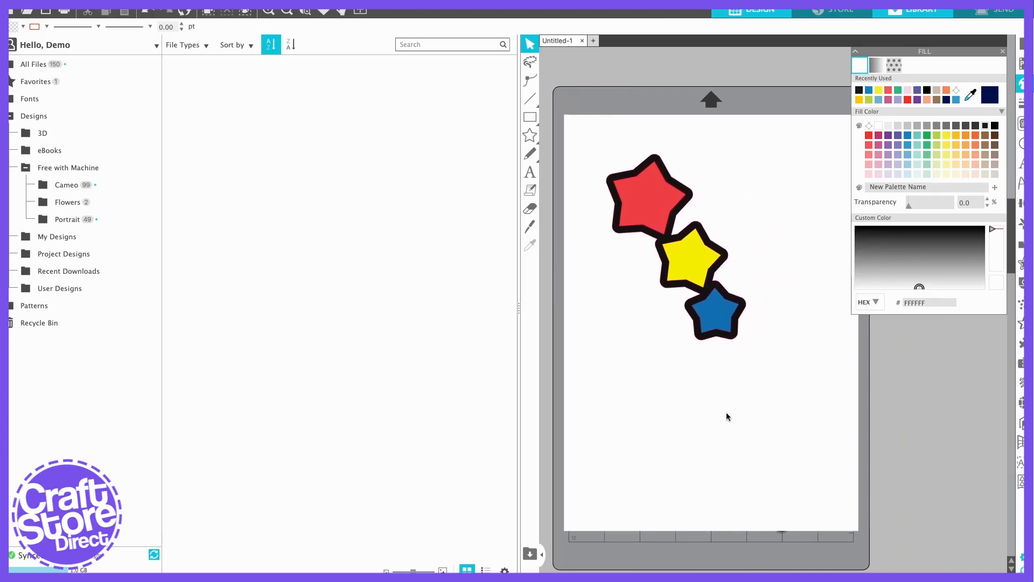
{"action": "scroll", "coordinate": [717, 442], "scroll_direction": "right", "scroll_amount": 2}
{"action": "scroll", "coordinate": [638, 422], "scroll_direction": "left", "scroll_amount": 2}
{"action": "mouse_move", "coordinate": [163, 9]}
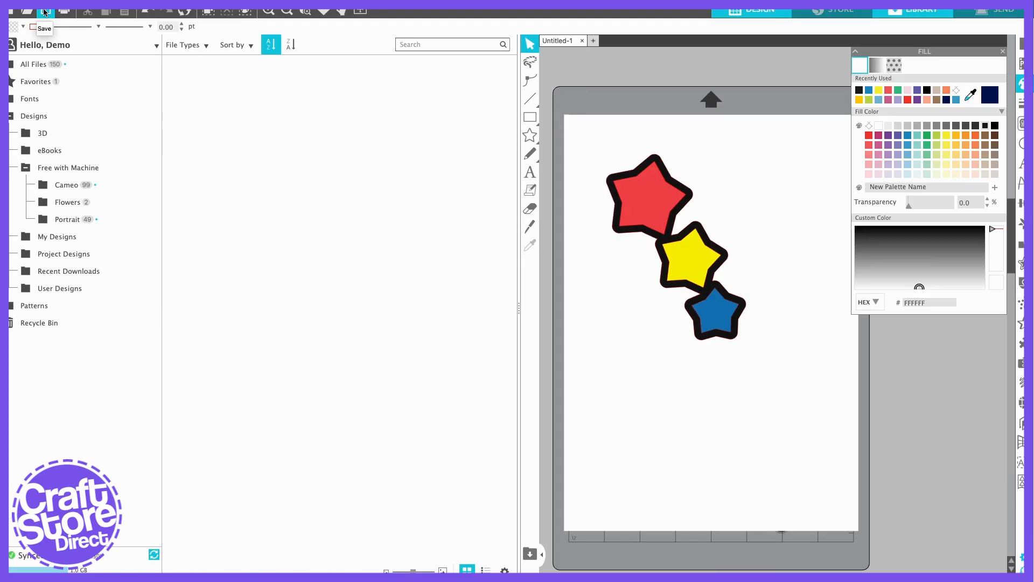
{"action": "left_click", "coordinate": [45, 12]}
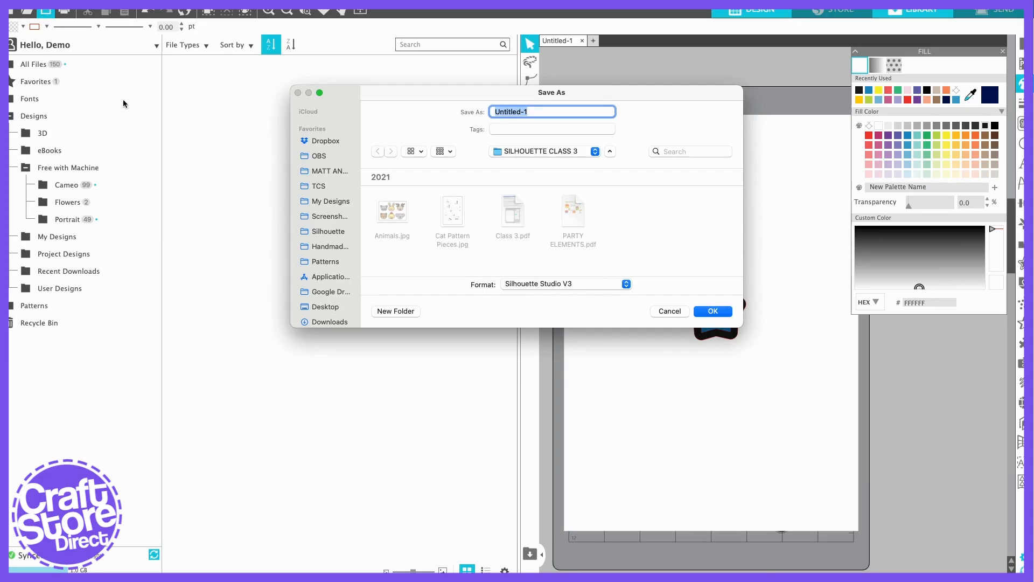
{"action": "left_click", "coordinate": [669, 311]}
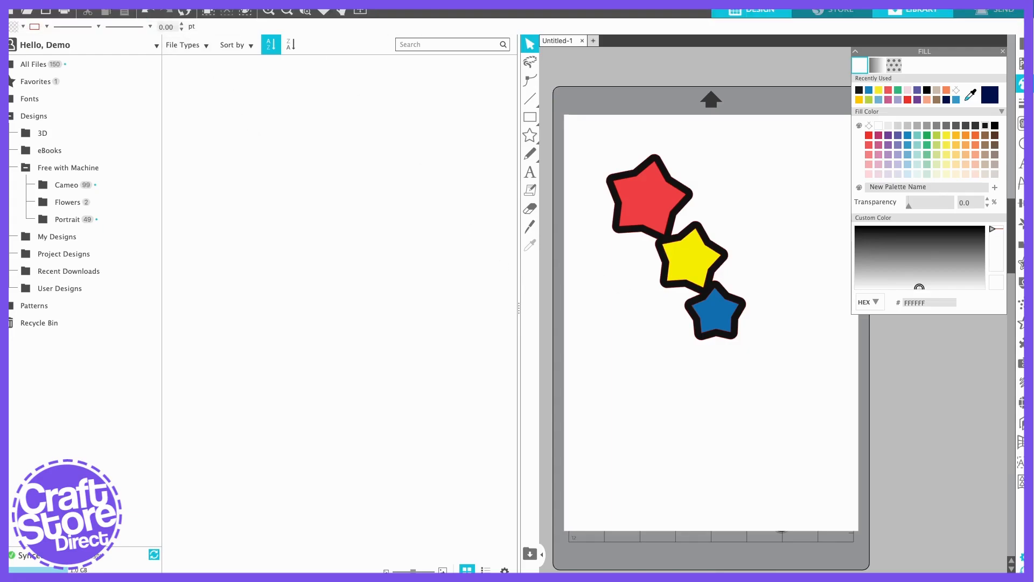
- Save the star design to the library's User Designs folder under the name Cascading Stars
{"action": "left_click", "coordinate": [108, 9]}
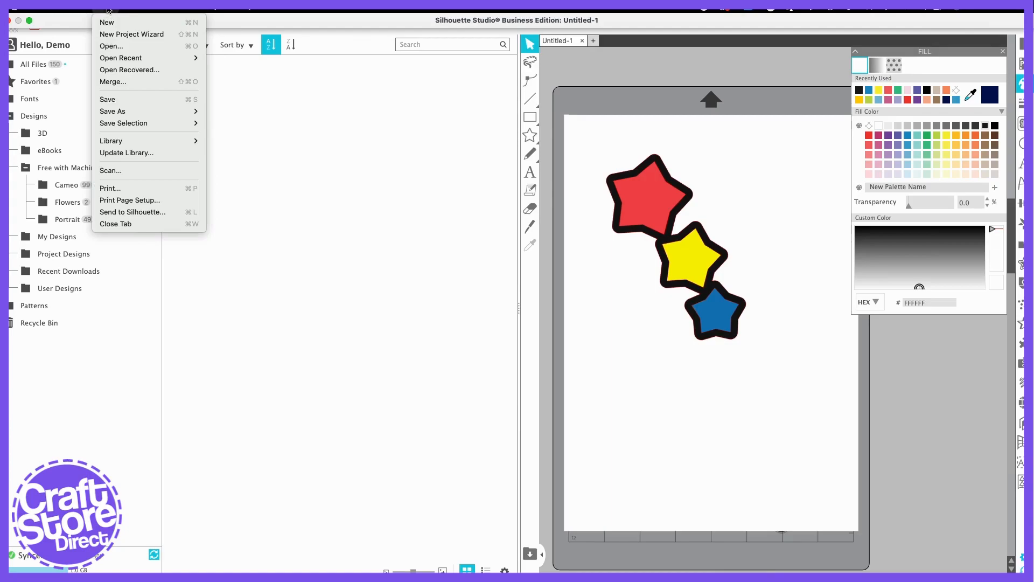
{"action": "mouse_move", "coordinate": [118, 112]}
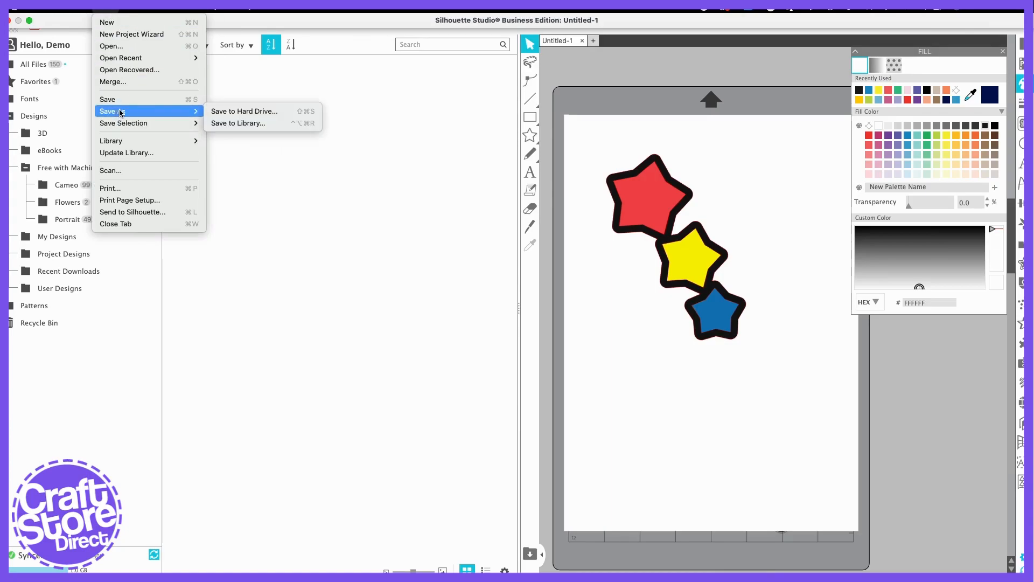
{"action": "left_click", "coordinate": [220, 123]}
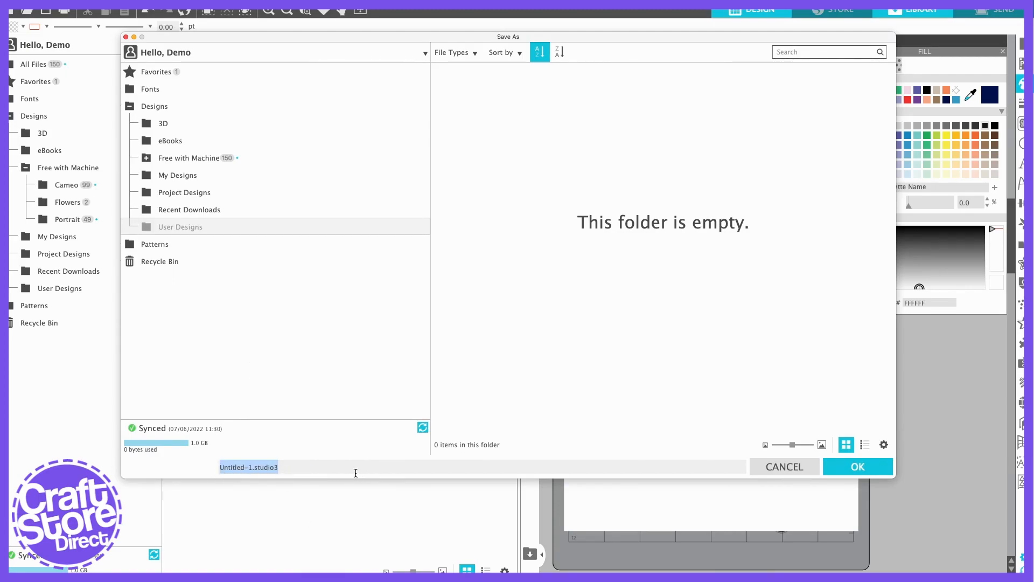
{"action": "type", "text": "Cas"}
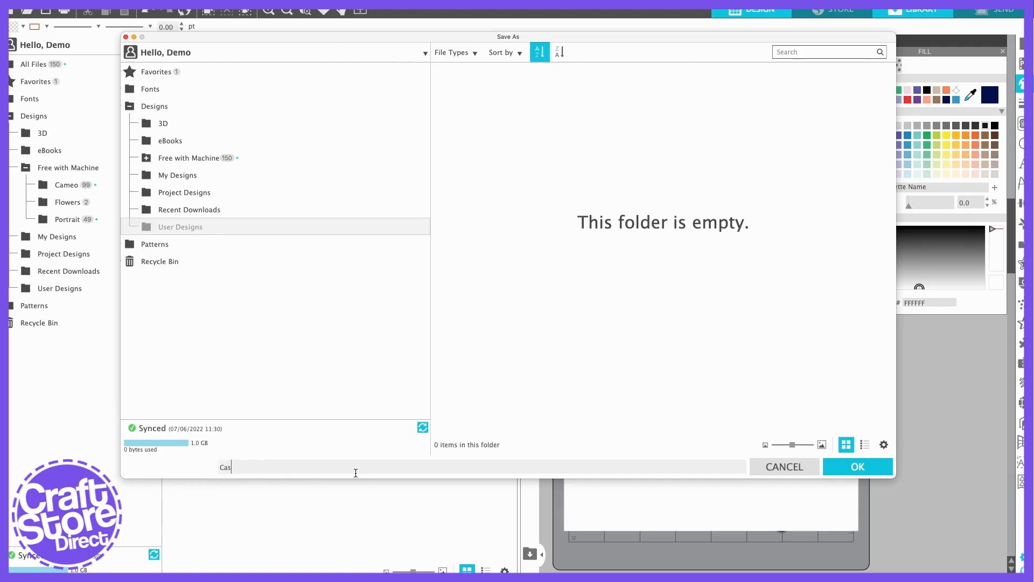
{"action": "type", "text": "cading Stars"}
{"action": "left_click", "coordinate": [851, 469]}
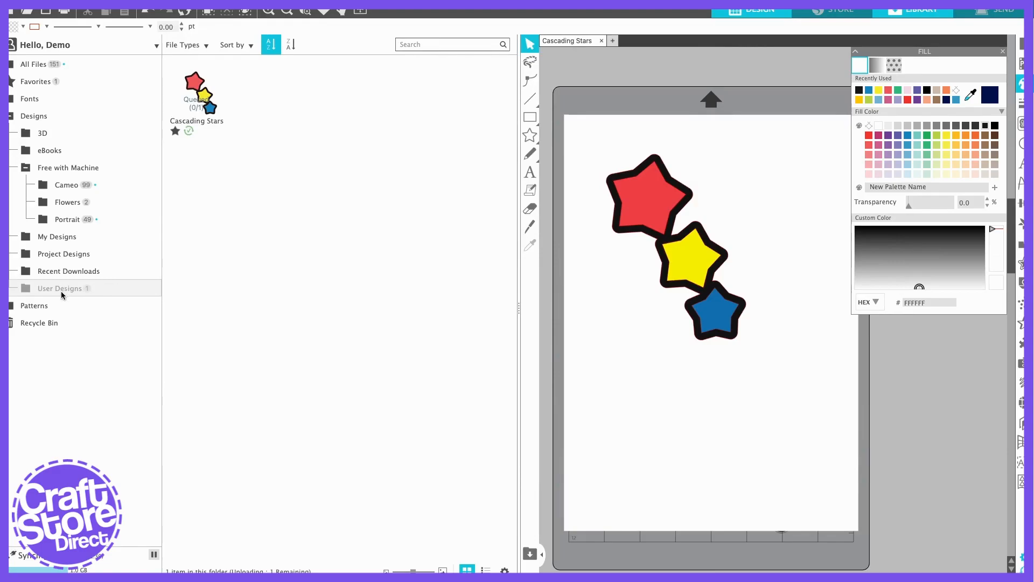
- Search all library files for "star"
{"action": "left_click", "coordinate": [33, 65]}
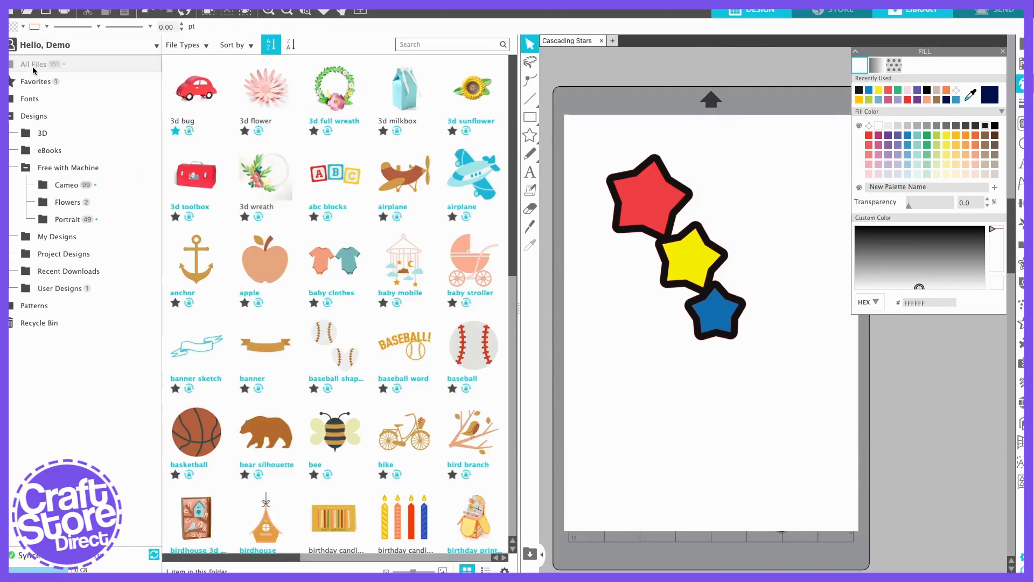
{"action": "left_click", "coordinate": [433, 46]}
{"action": "type", "text": "start"}
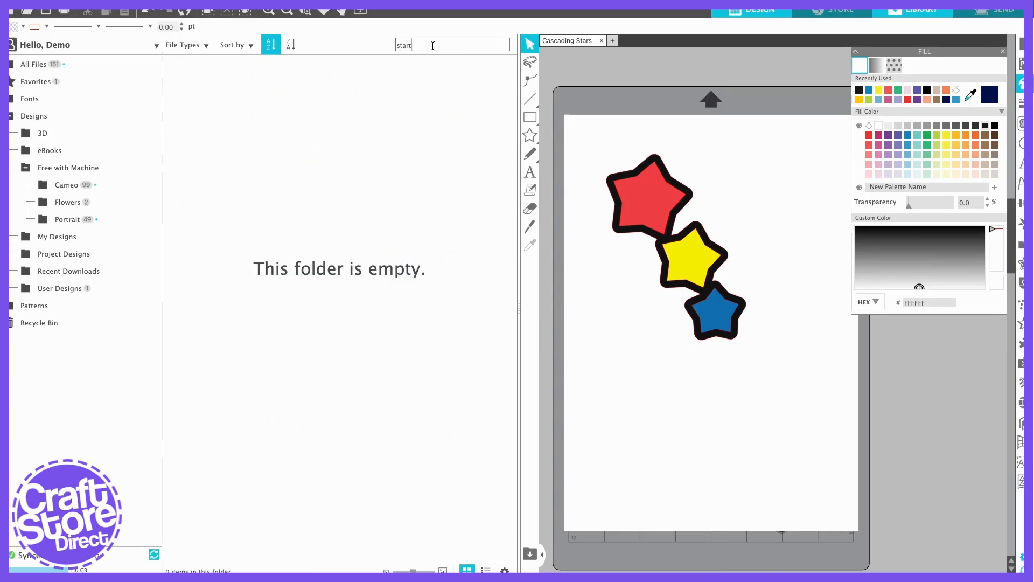
{"action": "key", "text": "BackSpace"}
{"action": "key", "text": "BackSpace"}
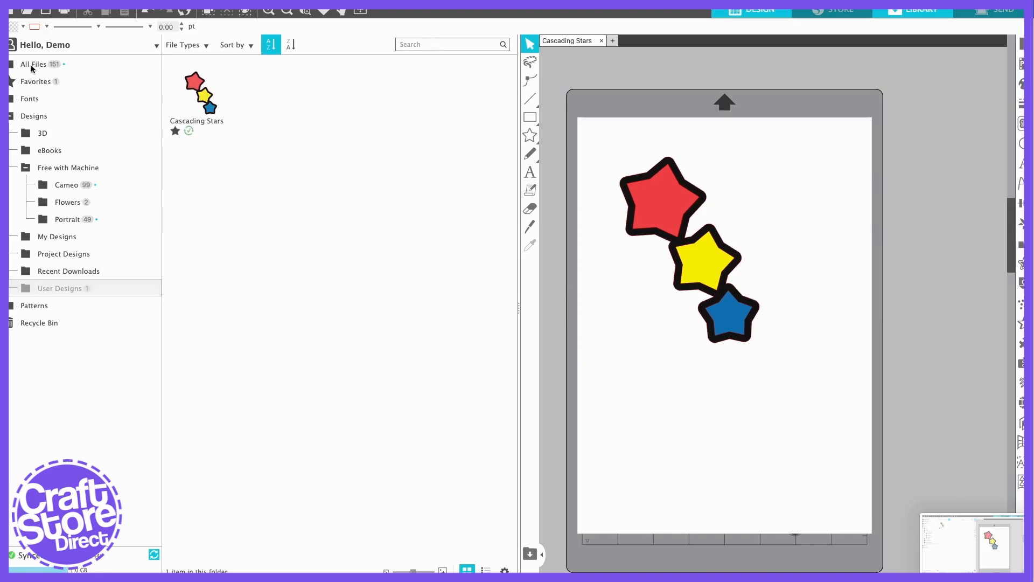
- Locate the Cascading Stars design among all library files and return to the User Designs folder
{"action": "left_click", "coordinate": [31, 64]}
{"action": "left_click_drag", "start_coordinate": [513, 111], "coordinate": [512, 204]}
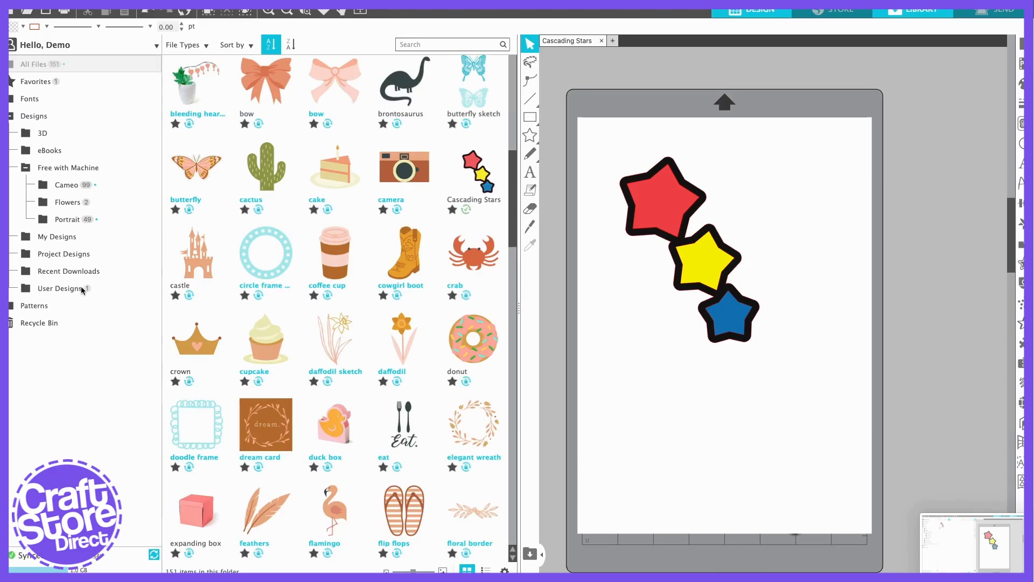
{"action": "left_click", "coordinate": [64, 287]}
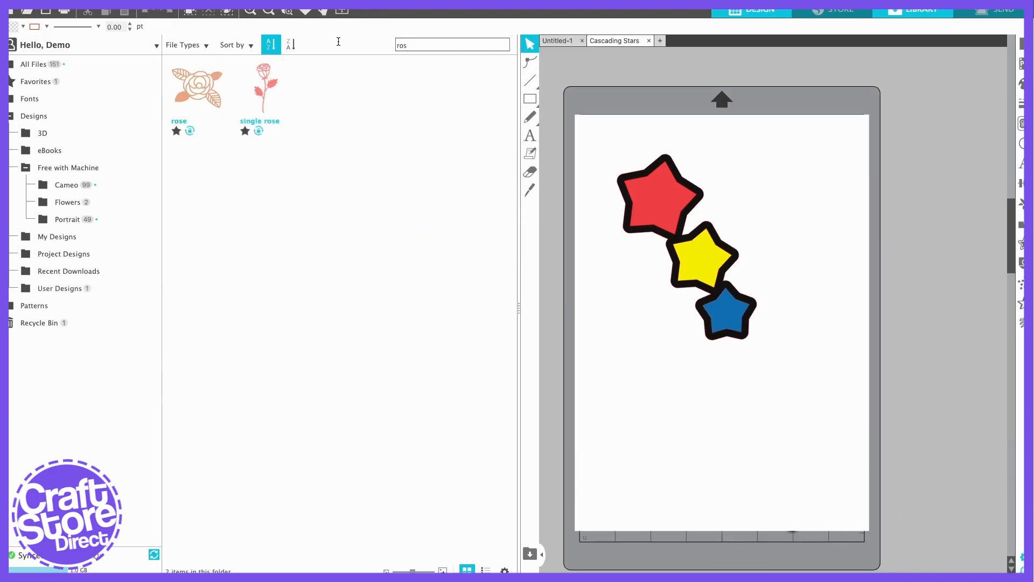
- Add the keyword "Flower" to the rose design found by searching for "rose", and search the library for "flower"
{"action": "type", "text": "e"}
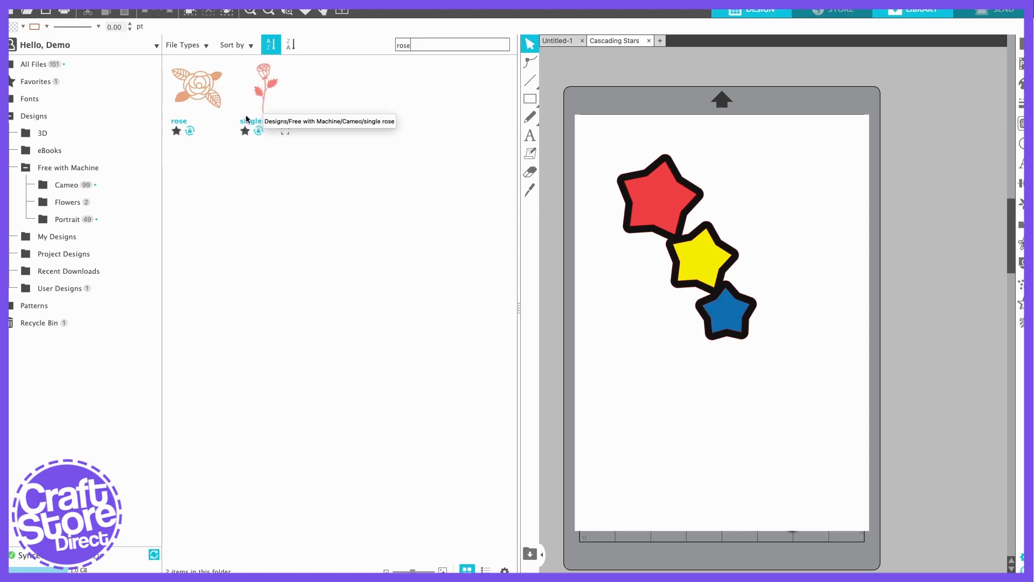
{"action": "left_click", "coordinate": [210, 97]}
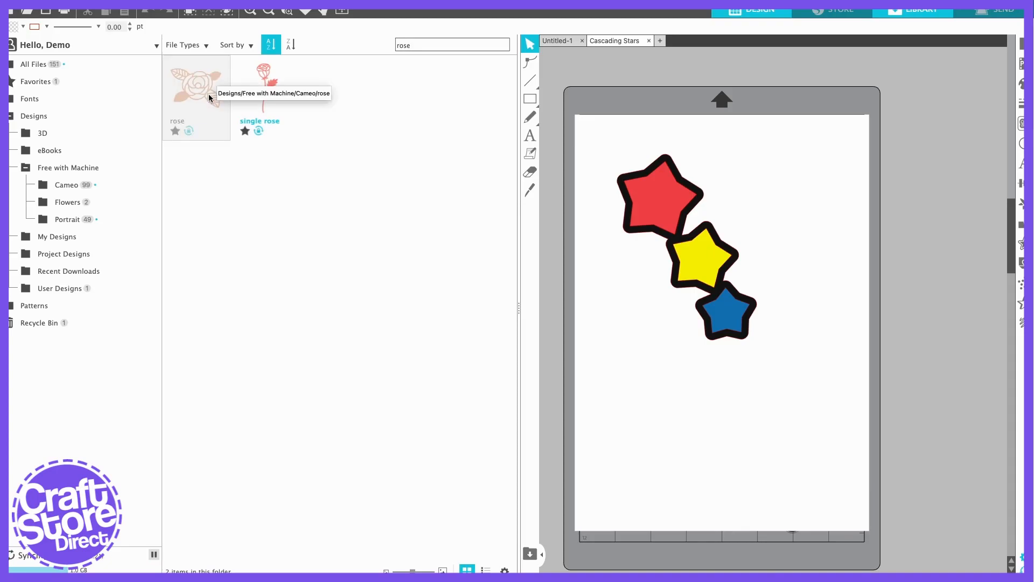
{"action": "right_click", "coordinate": [210, 98]}
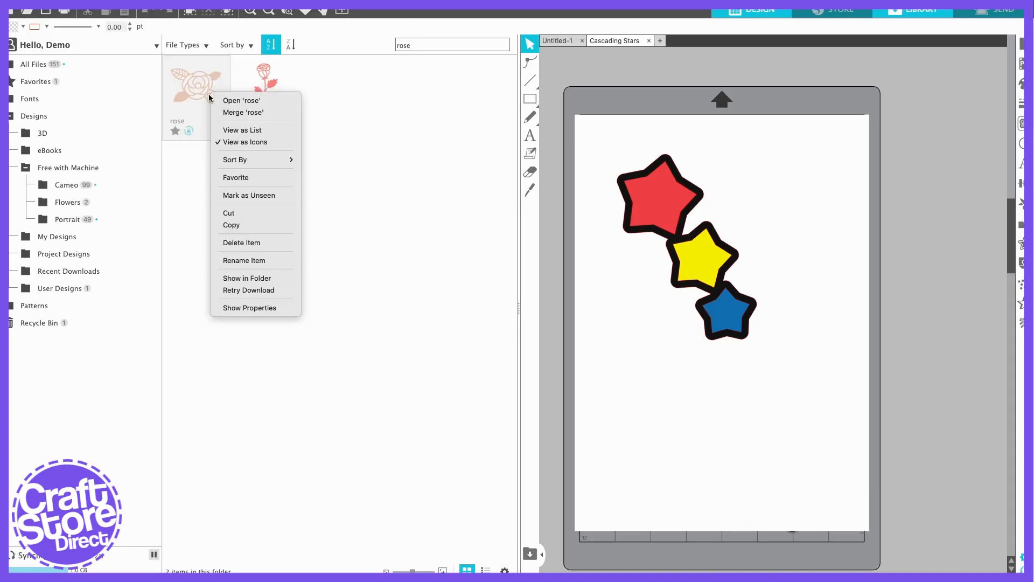
{"action": "left_click", "coordinate": [249, 308]}
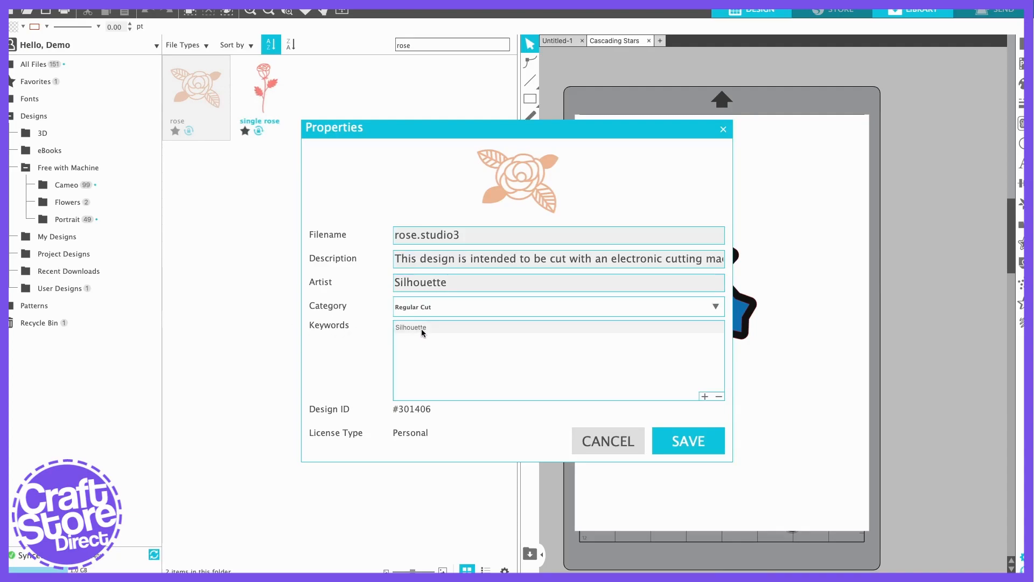
{"action": "left_click", "coordinate": [706, 397]}
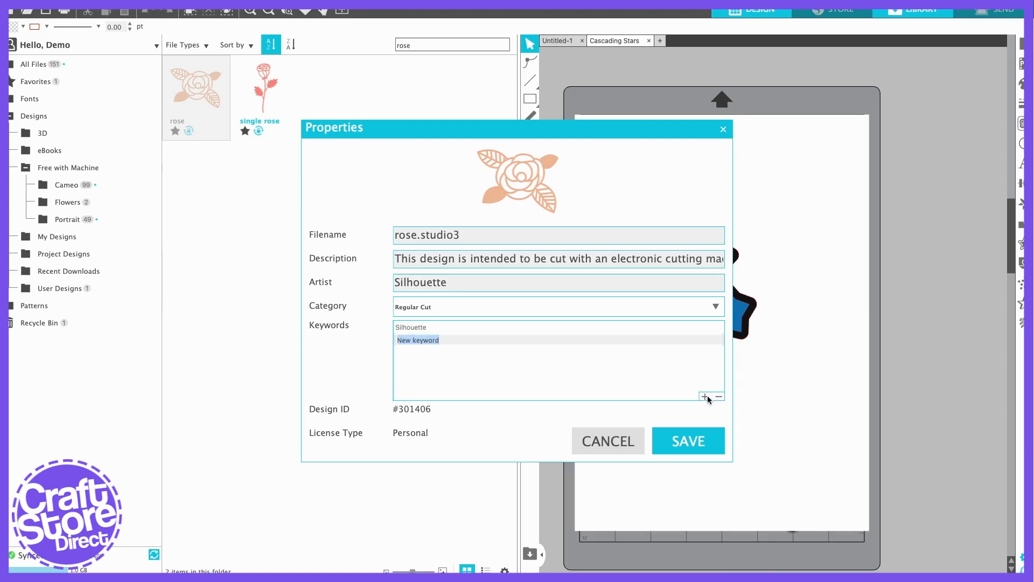
{"action": "type", "text": "Flower"}
{"action": "left_click", "coordinate": [687, 447]}
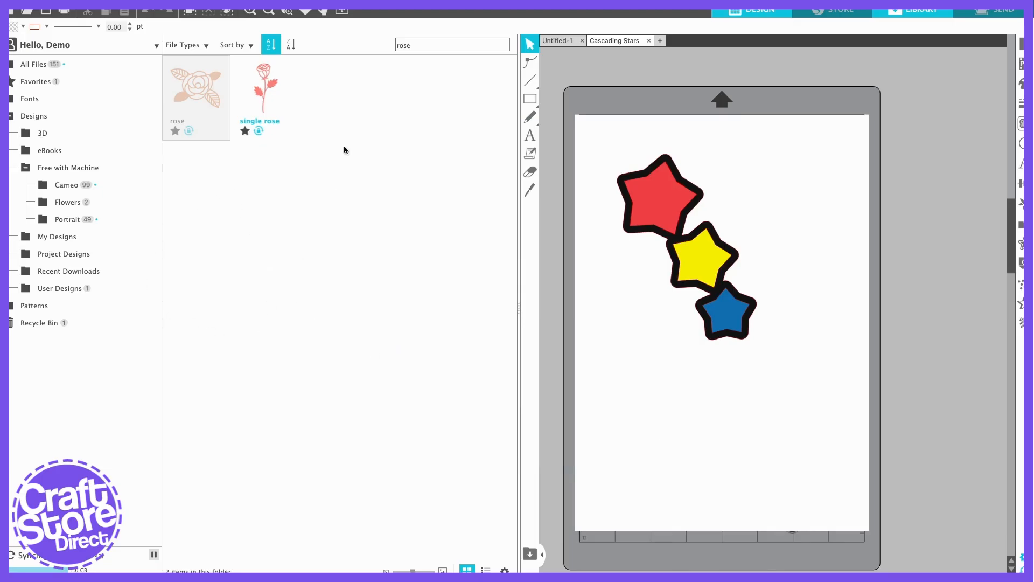
{"action": "left_click_drag", "start_coordinate": [445, 46], "coordinate": [324, 44]}
{"action": "type", "text": "flower"}
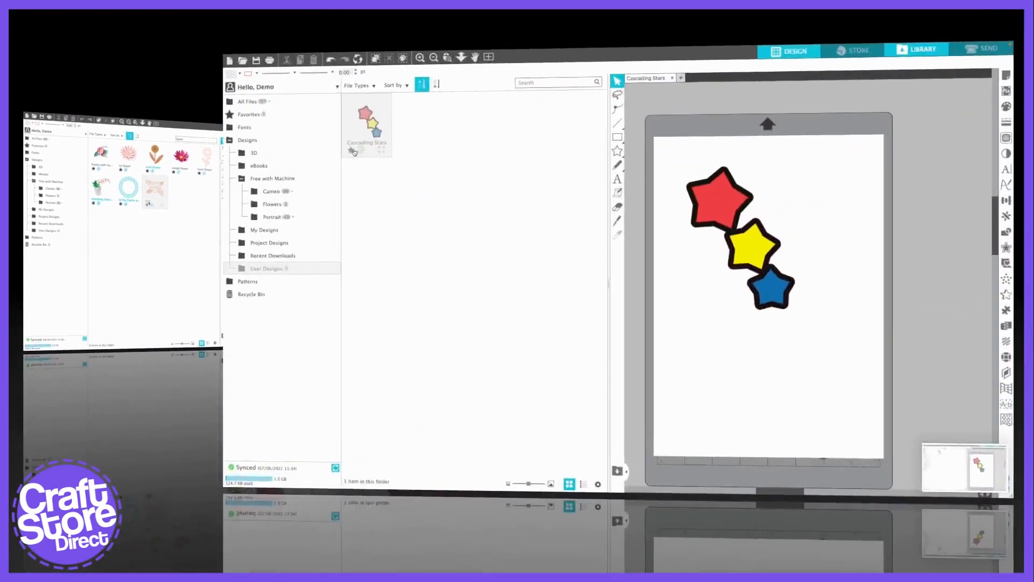
- In the Cascading Stars design's properties, enter the artist's name and set the category to Regular Cut
{"action": "right_click", "coordinate": [179, 128]}
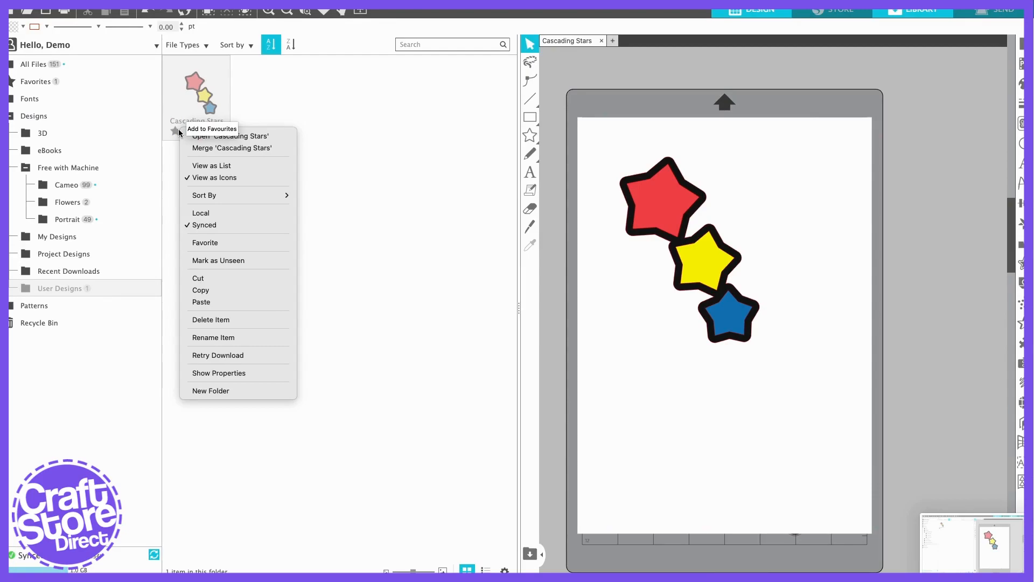
{"action": "left_click", "coordinate": [226, 373]}
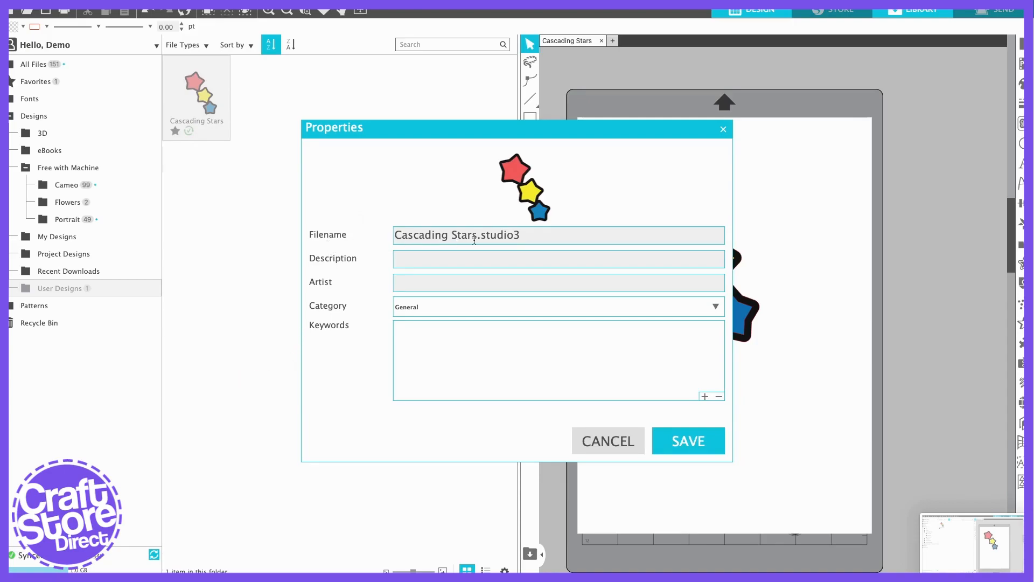
{"action": "left_click", "coordinate": [434, 282]}
{"action": "type", "text": "Hayley"}
{"action": "left_click", "coordinate": [433, 309]}
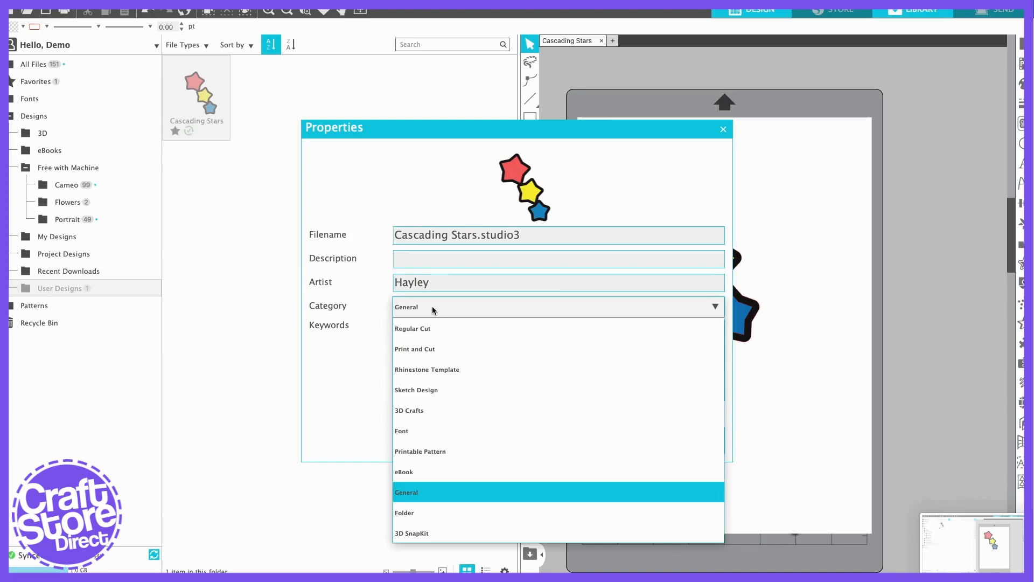
{"action": "left_click", "coordinate": [420, 334]}
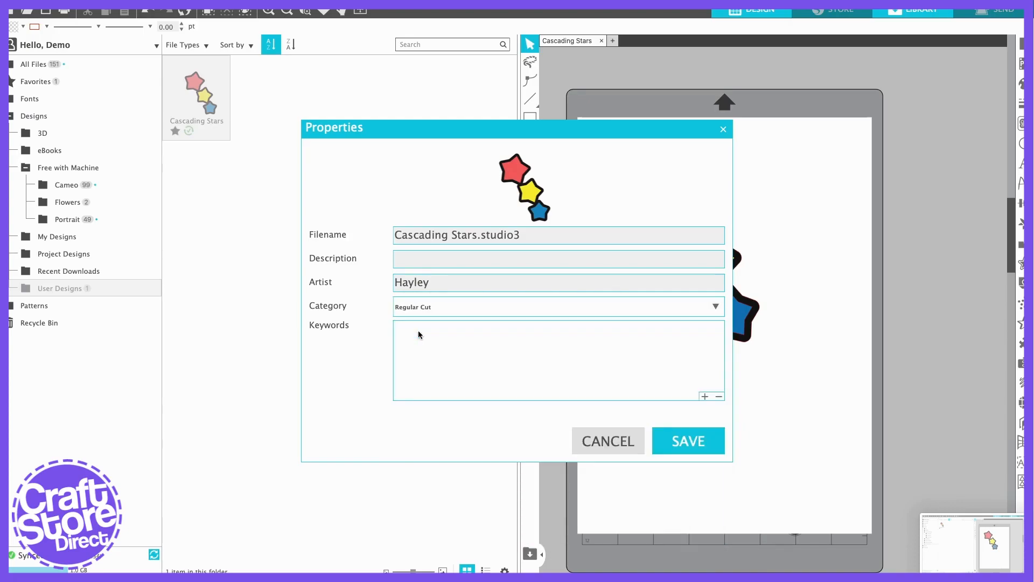
- Add the keywords "Christmas" and "Birthday" to the Cascading Stars design
{"action": "left_click", "coordinate": [418, 333]}
{"action": "left_click", "coordinate": [402, 336]}
{"action": "left_click", "coordinate": [704, 397]}
{"action": "type", "text": "Christmas"}
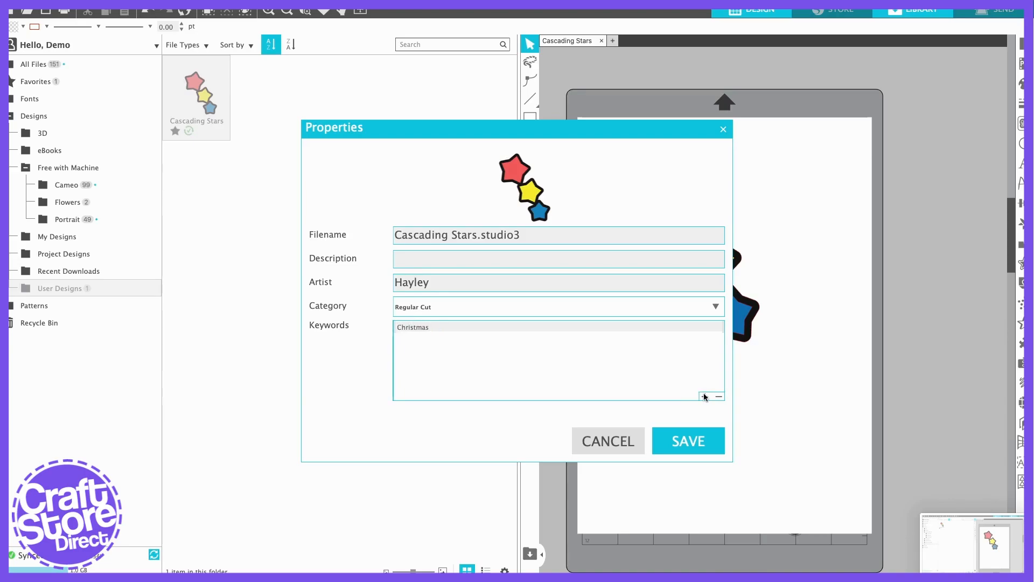
{"action": "left_click", "coordinate": [704, 397]}
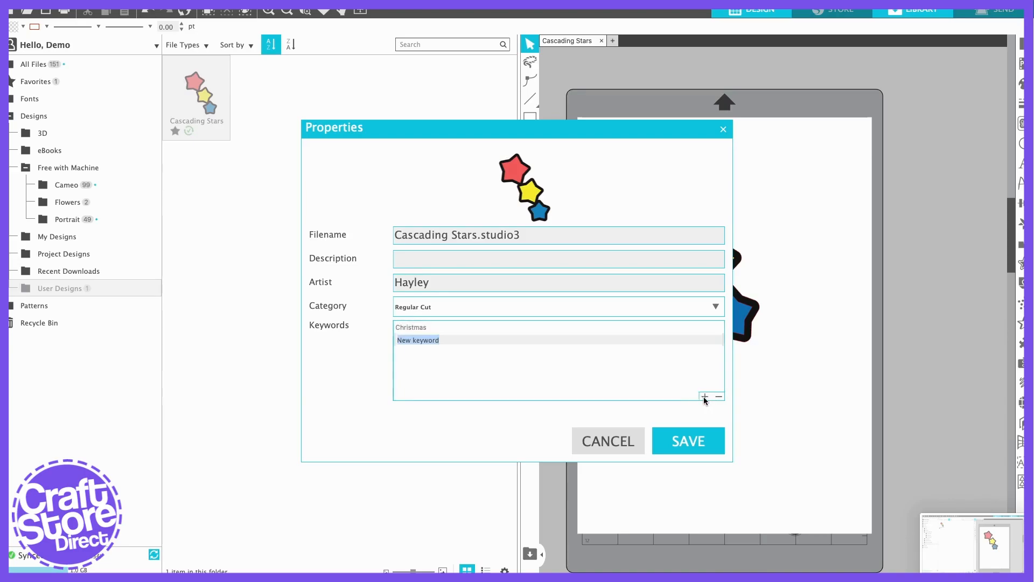
{"action": "type", "text": "Birthday"}
- Enter the description "Cascading stars with an offset layer" and save the design's properties
{"action": "left_click", "coordinate": [486, 262]}
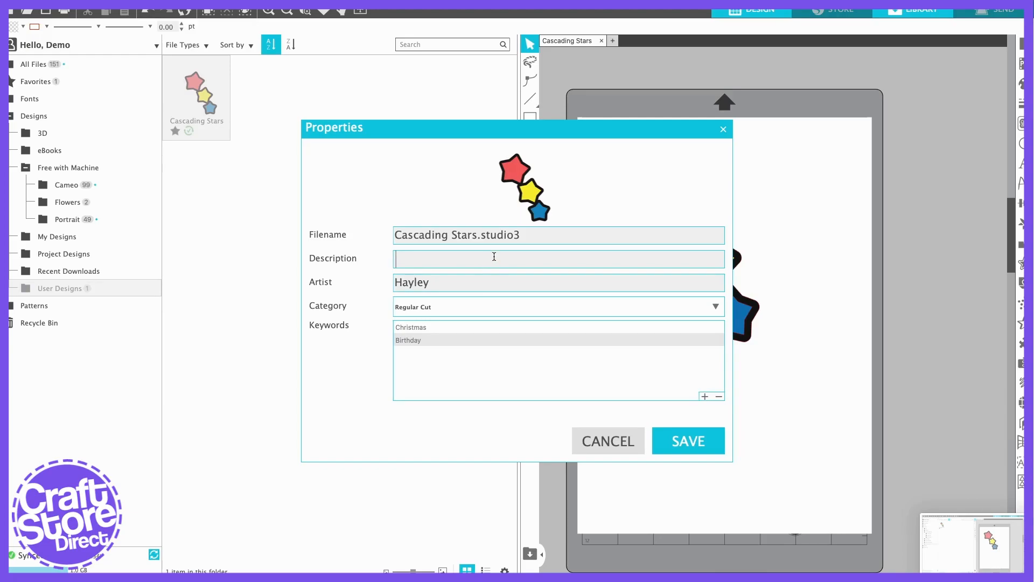
{"action": "type", "text": "Cascading stars w"}
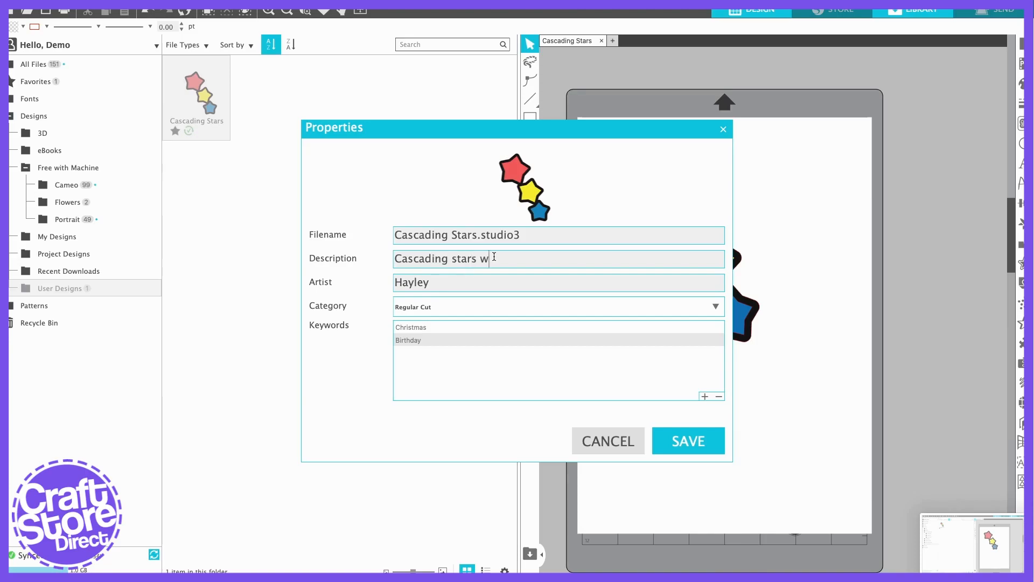
{"action": "type", "text": "ith an offset layer"}
{"action": "left_click", "coordinate": [443, 369]}
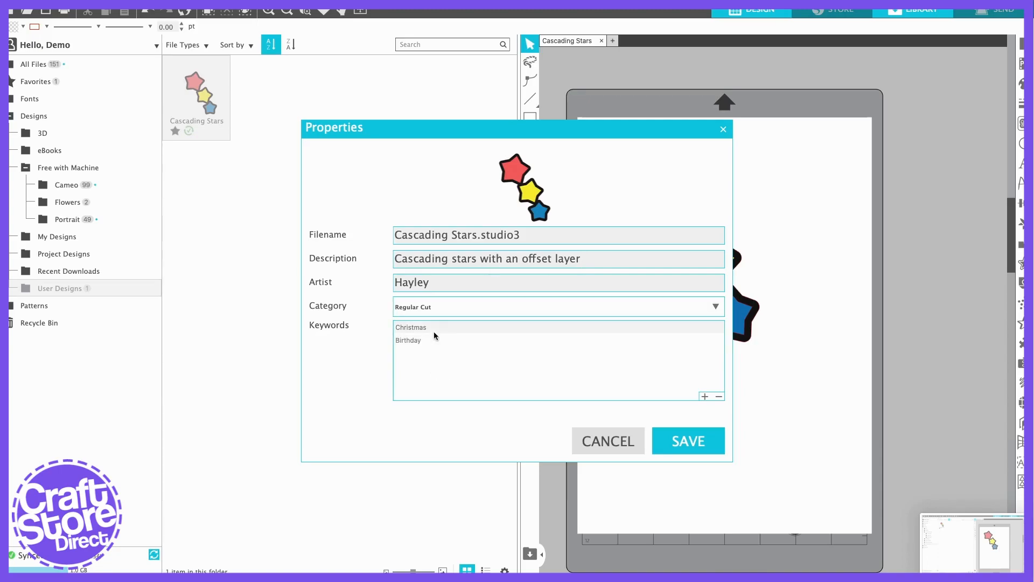
{"action": "left_click", "coordinate": [689, 441]}
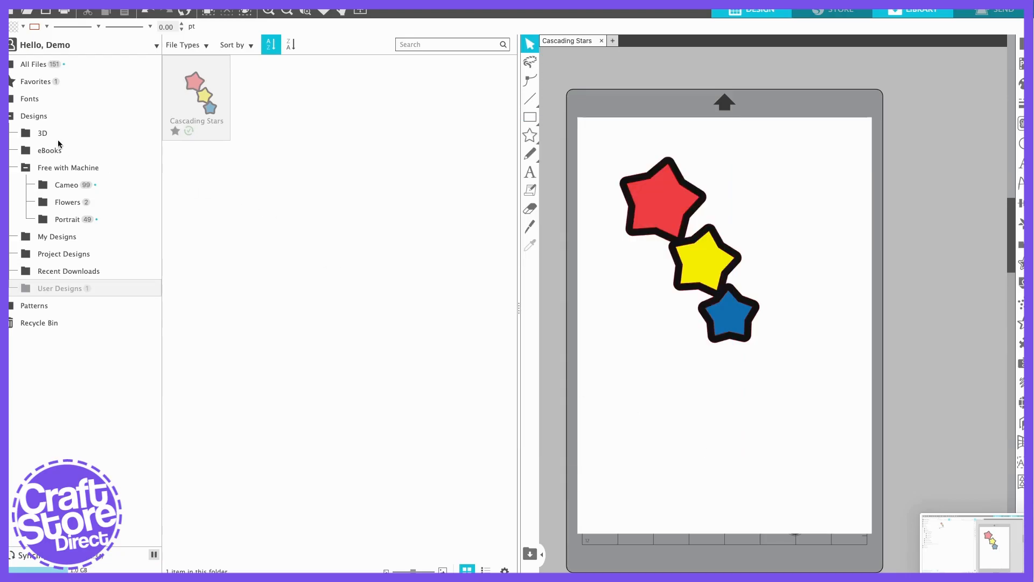
- Search all files in the library for "Christmas"
{"action": "left_click", "coordinate": [35, 66]}
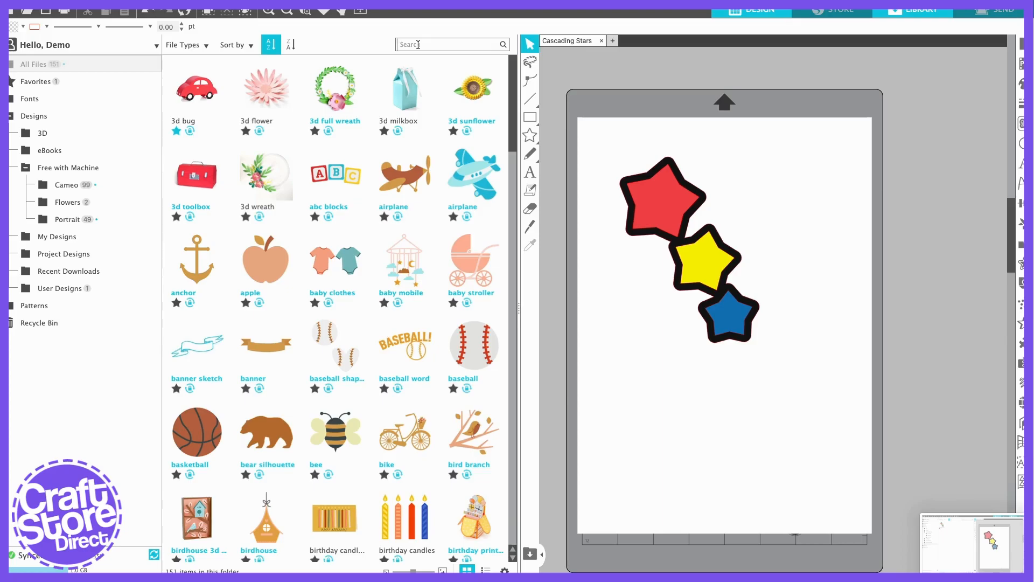
{"action": "left_click", "coordinate": [418, 44]}
{"action": "type", "text": "Christ"}
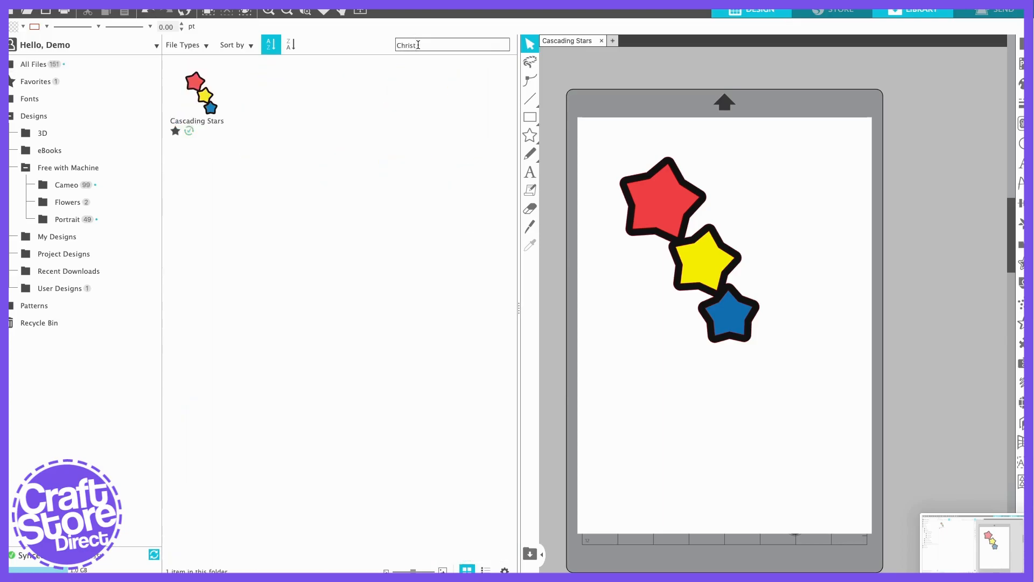
{"action": "type", "text": "mas"}
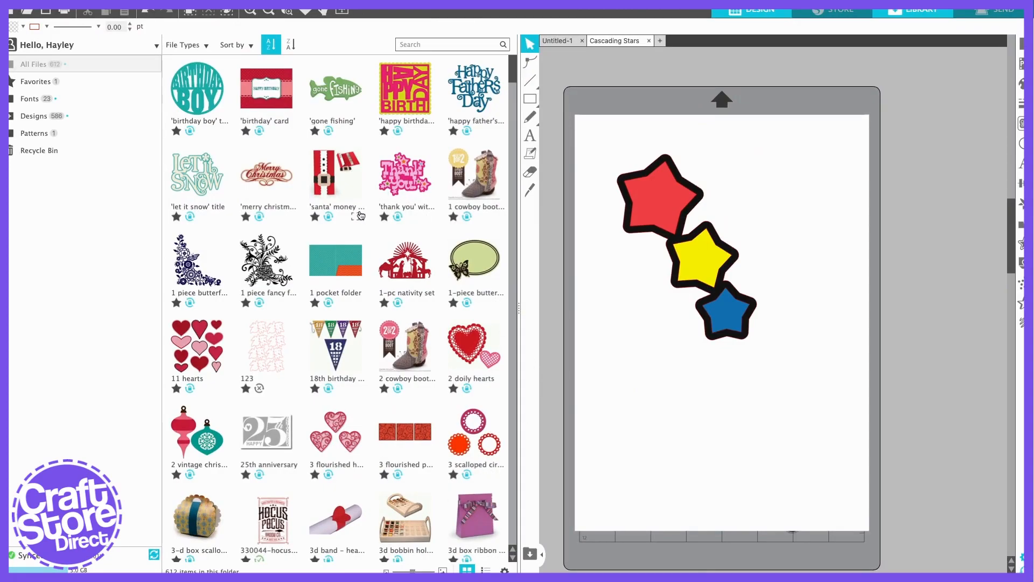
- Show the properties of the 'santa' money holder card design to find its design ID
{"action": "left_click", "coordinate": [329, 183]}
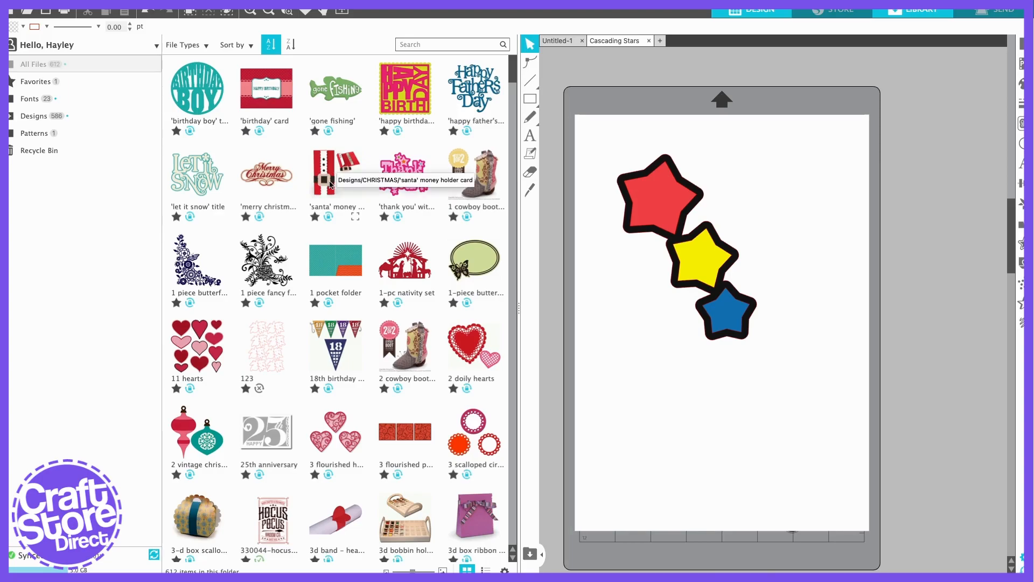
{"action": "left_click_drag", "start_coordinate": [330, 184], "coordinate": [327, 202]}
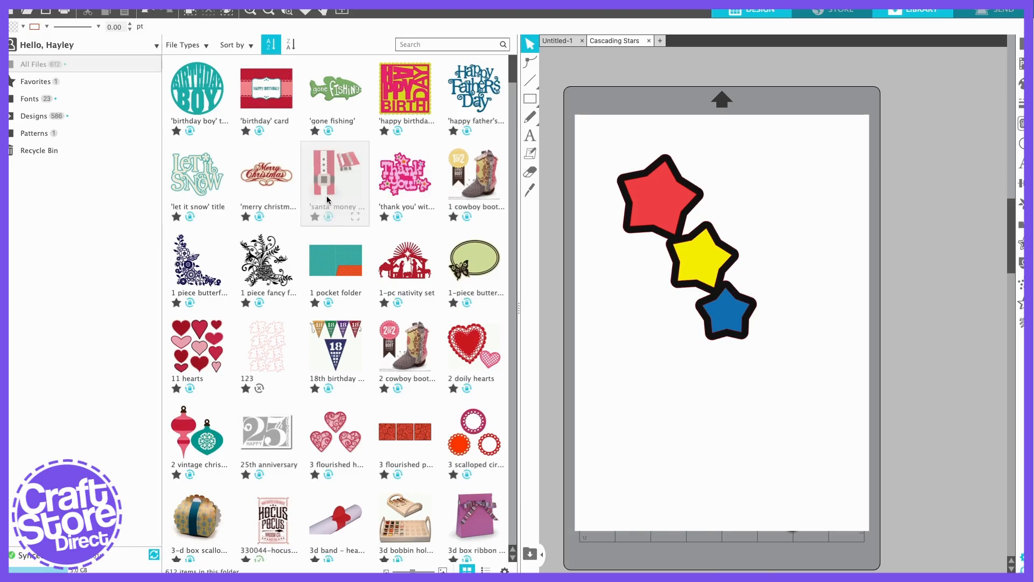
{"action": "right_click", "coordinate": [327, 200]}
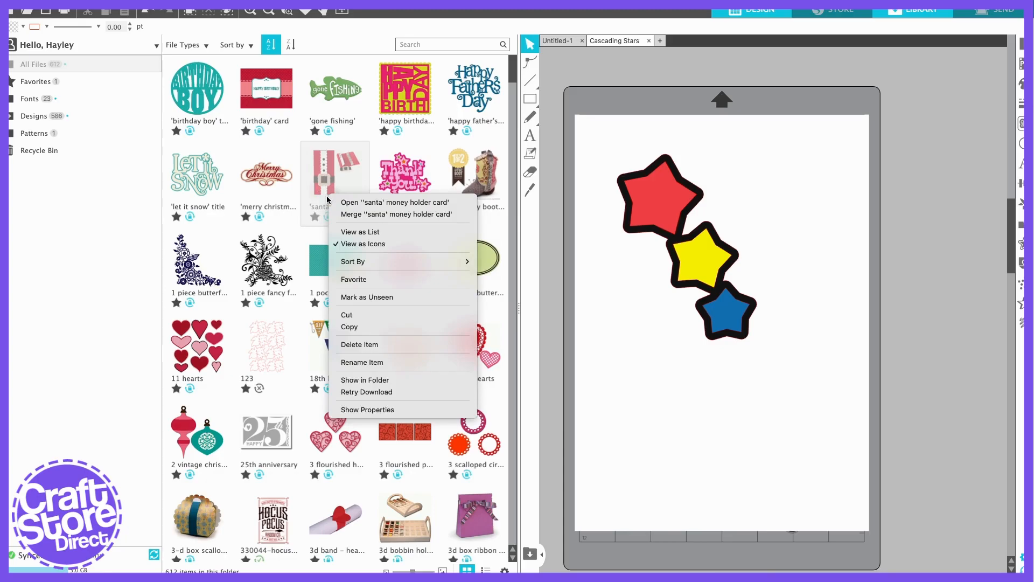
{"action": "left_click", "coordinate": [350, 408]}
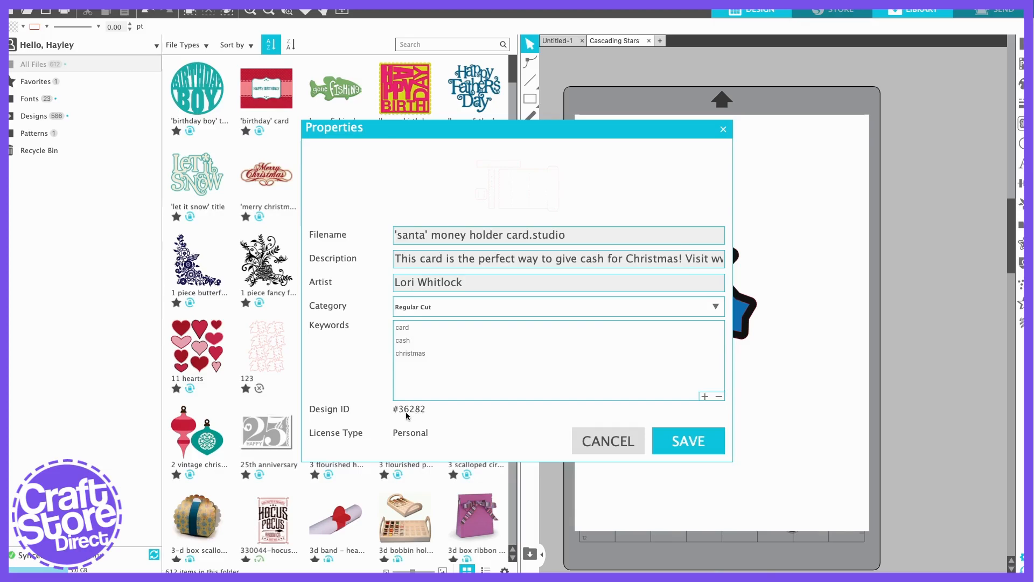
- Switch to Safari, search the Silhouette Design Store for design ID 36282, and open the 'santa' money holder card's details
{"action": "mouse_move", "coordinate": [498, 567]}
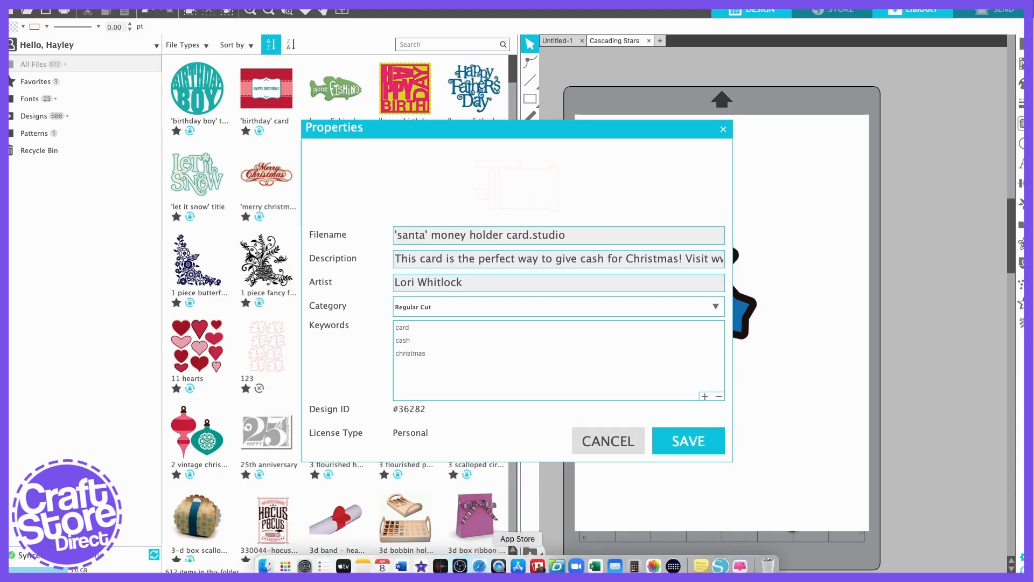
{"action": "left_click", "coordinate": [480, 565]}
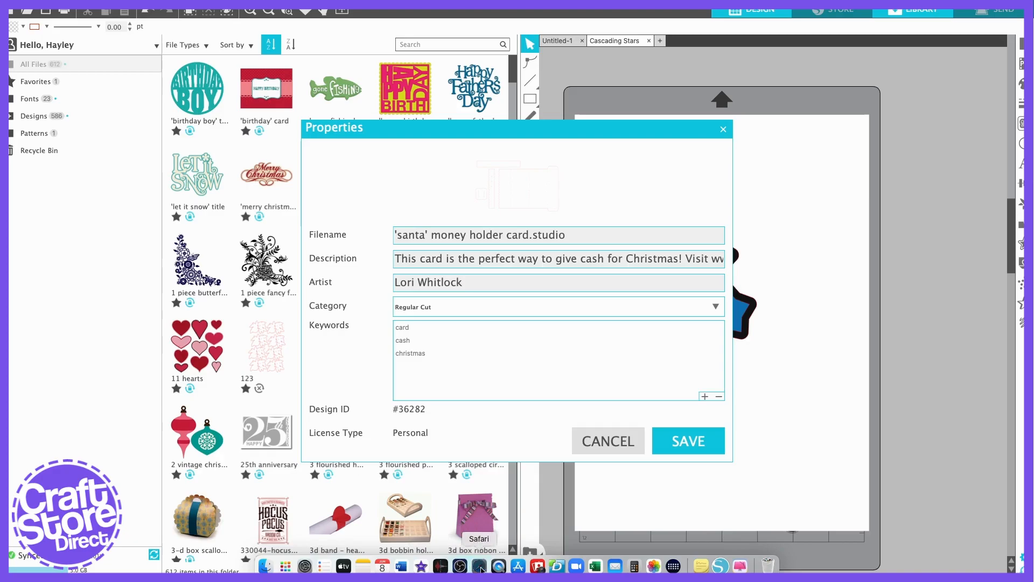
{"action": "left_click", "coordinate": [903, 121]}
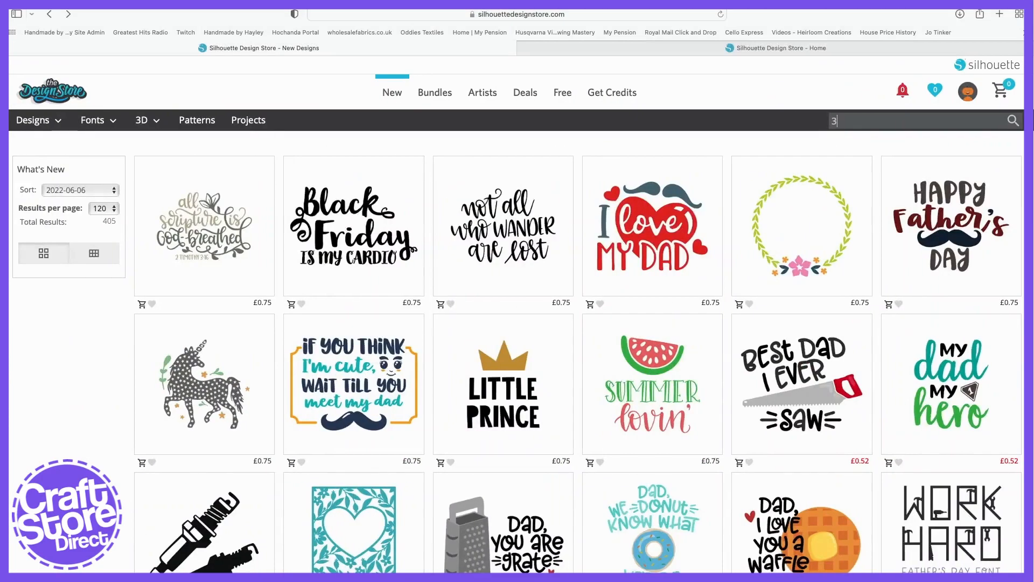
{"action": "type", "text": "36282"}
{"action": "left_click", "coordinate": [1014, 124]}
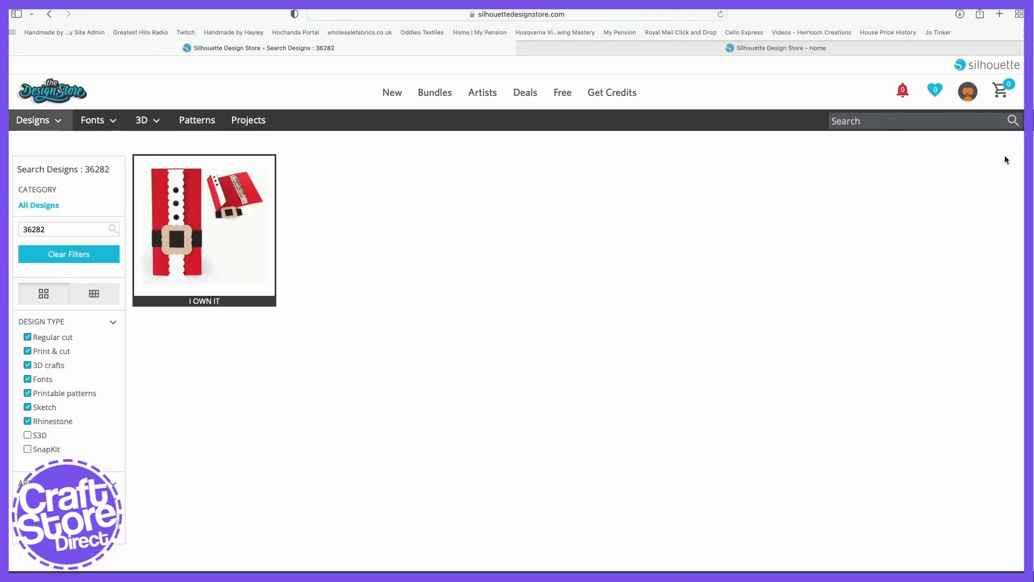
{"action": "left_click", "coordinate": [225, 246]}
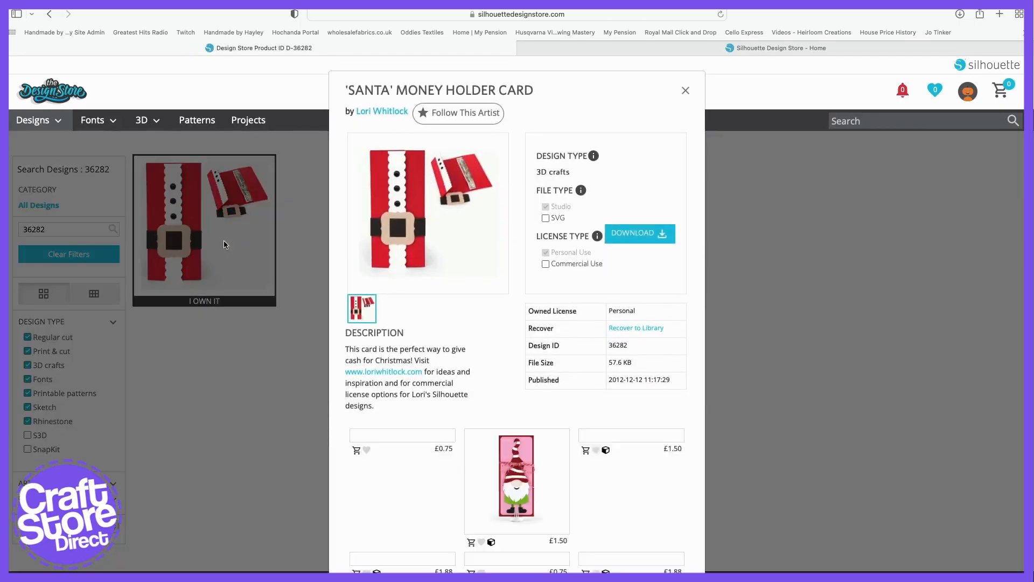